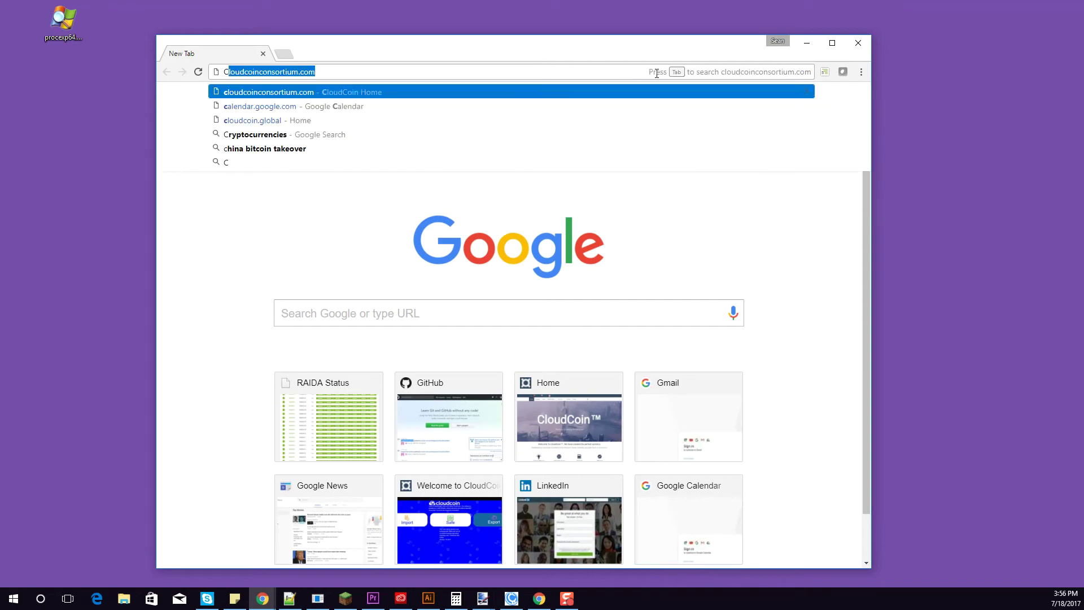
Open the cloudcoinconsortium.com website and go to its Use page.
{"action": "key", "text": "Return"}
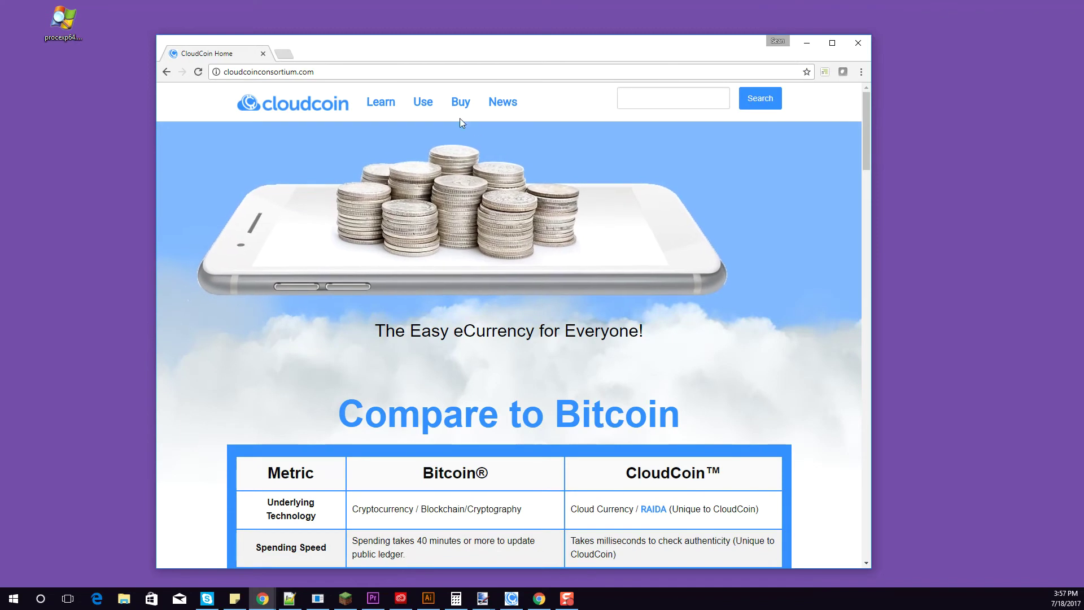
{"action": "left_click", "coordinate": [423, 104]}
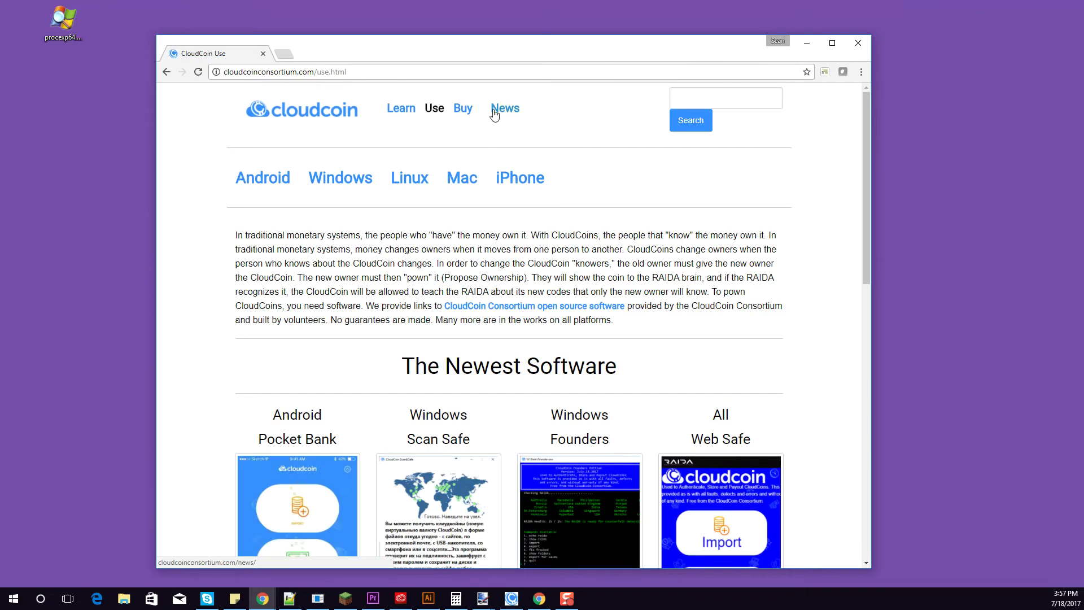
{"action": "left_click_drag", "start_coordinate": [495, 60], "coordinate": [490, 47]}
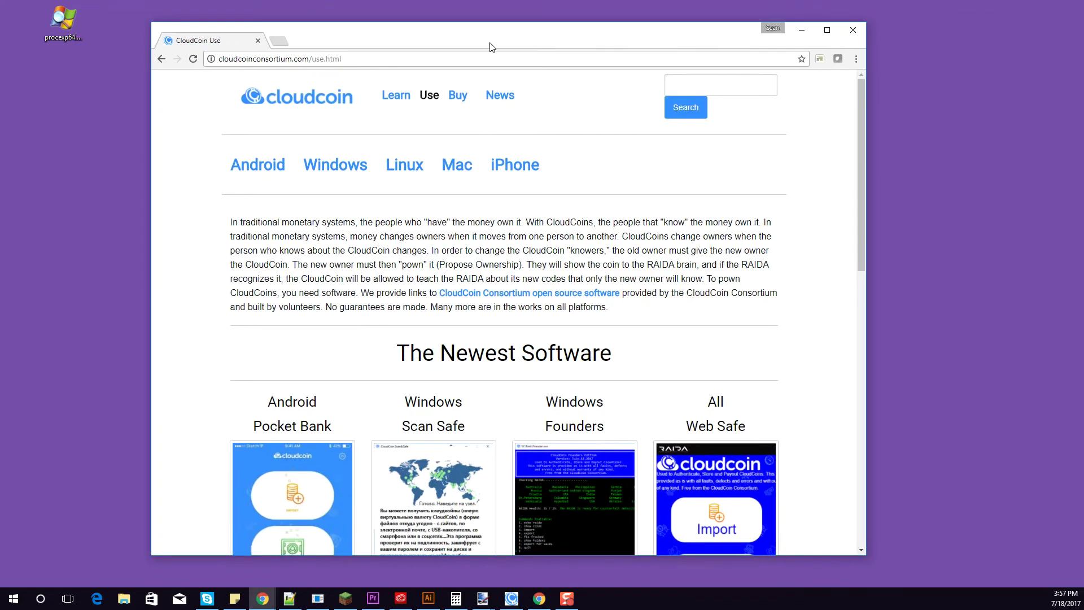
Download the Windows Founders package from the Newest Software section.
{"action": "scroll", "coordinate": [485, 205], "scroll_direction": "down", "scroll_amount": 3}
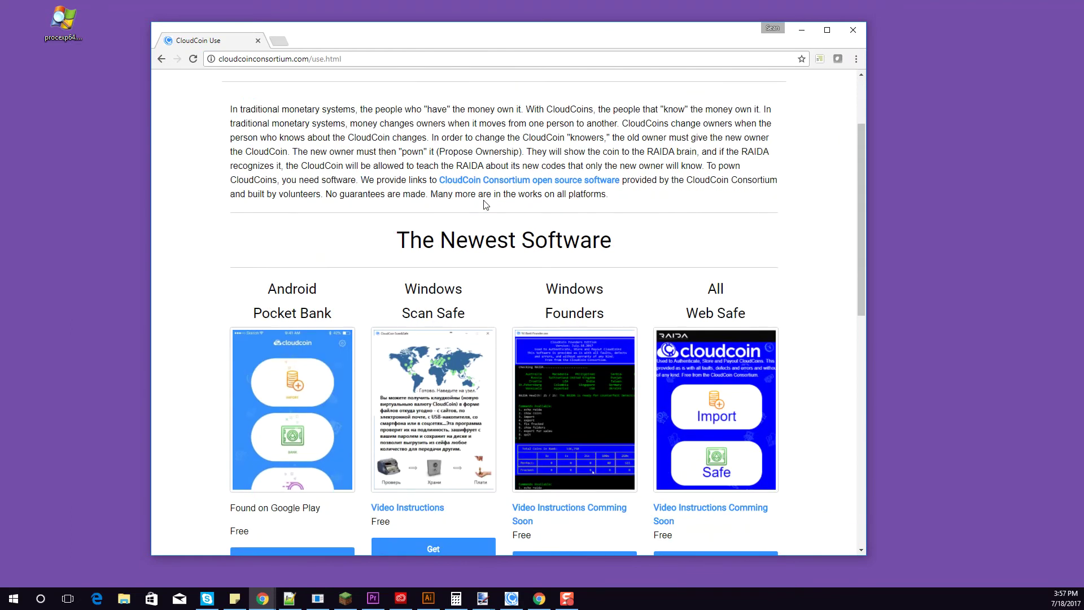
{"action": "scroll", "coordinate": [485, 204], "scroll_direction": "down", "scroll_amount": 1}
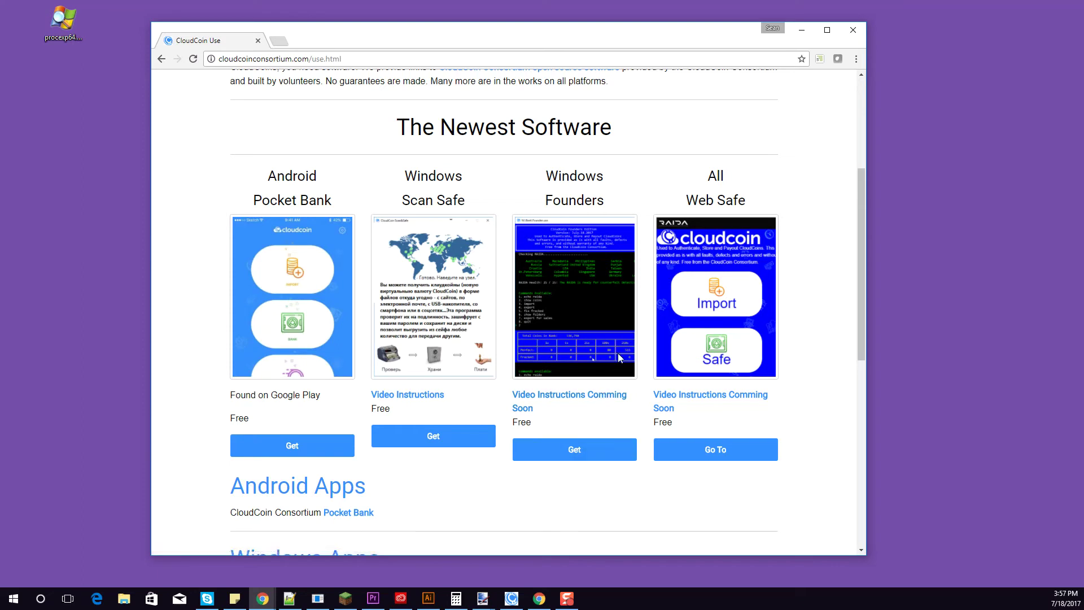
{"action": "left_click", "coordinate": [578, 446]}
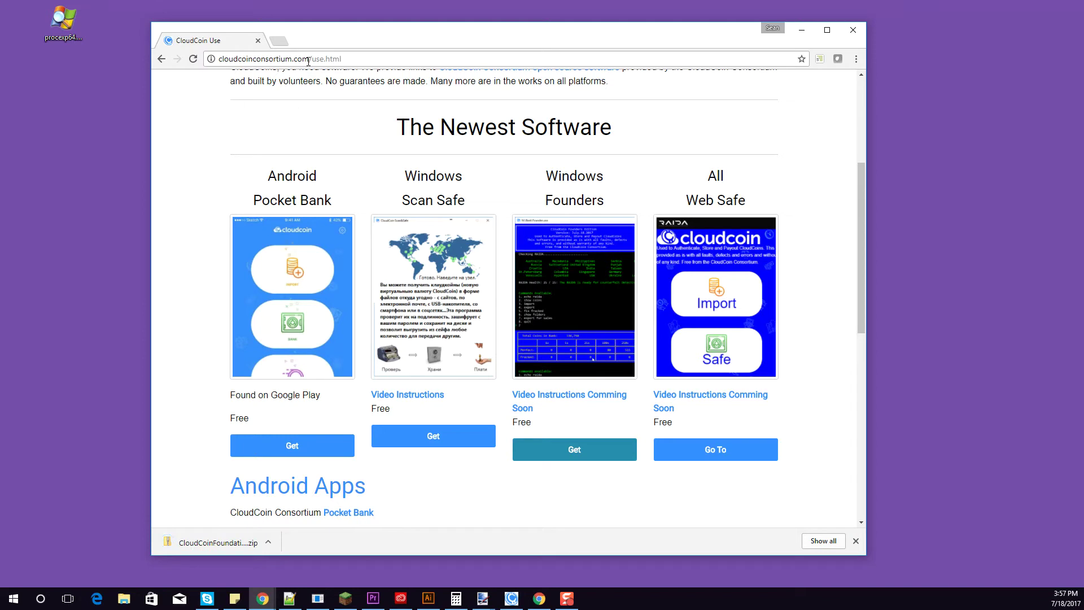
Move the downloaded CloudCoinFoundation (2).zip from the Downloads folder to the middle of the cleared desktop.
{"action": "right_click", "coordinate": [214, 543]}
{"action": "left_click", "coordinate": [235, 517]}
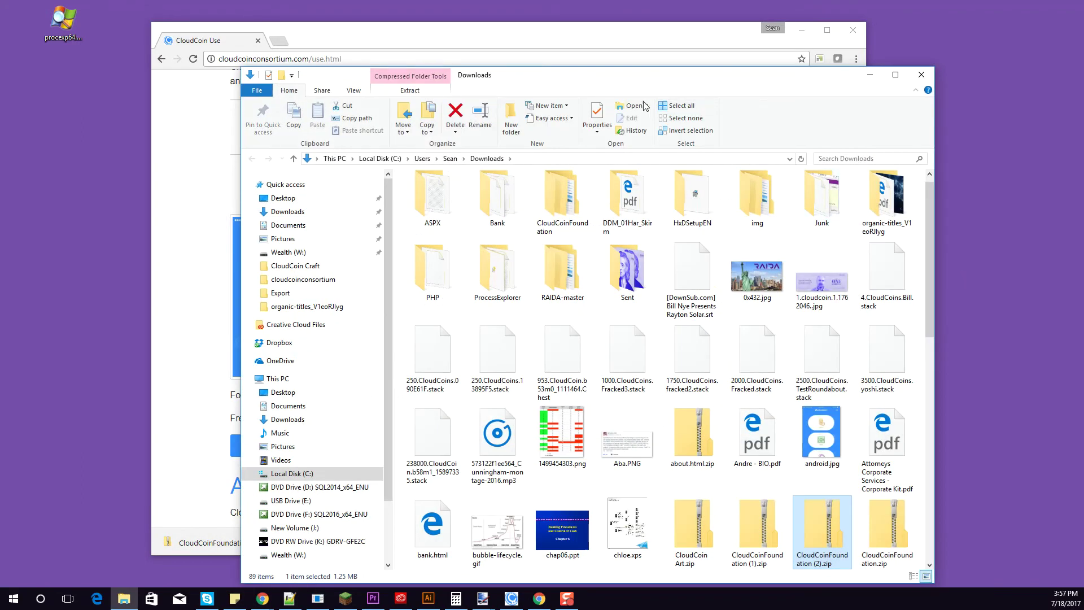
{"action": "left_click_drag", "start_coordinate": [821, 540], "coordinate": [995, 313]}
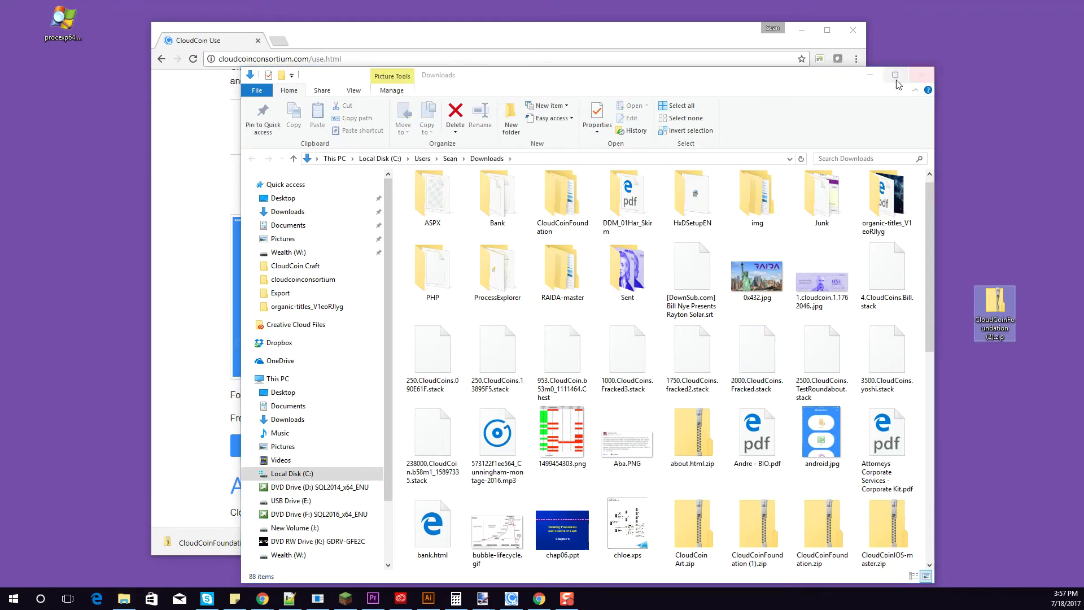
{"action": "left_click", "coordinate": [922, 74]}
{"action": "left_click", "coordinate": [801, 29]}
{"action": "left_click_drag", "start_coordinate": [997, 305], "coordinate": [585, 195]}
Extract all of CloudCoinFoundation (2).zip to the desktop and place the extracted folder directly below the zip.
{"action": "right_click", "coordinate": [570, 192]}
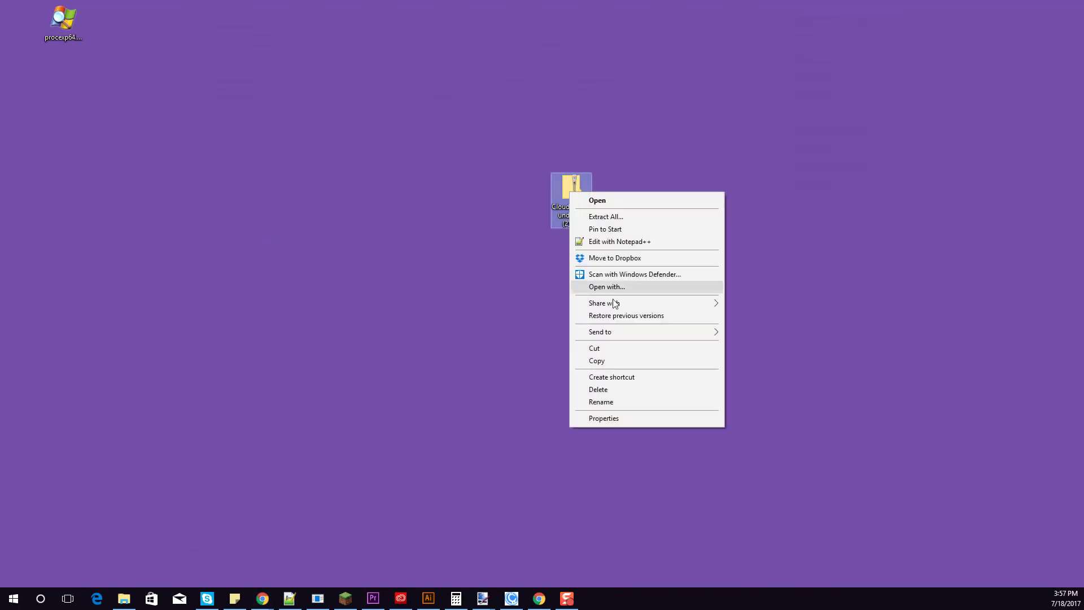
{"action": "left_click", "coordinate": [606, 218]}
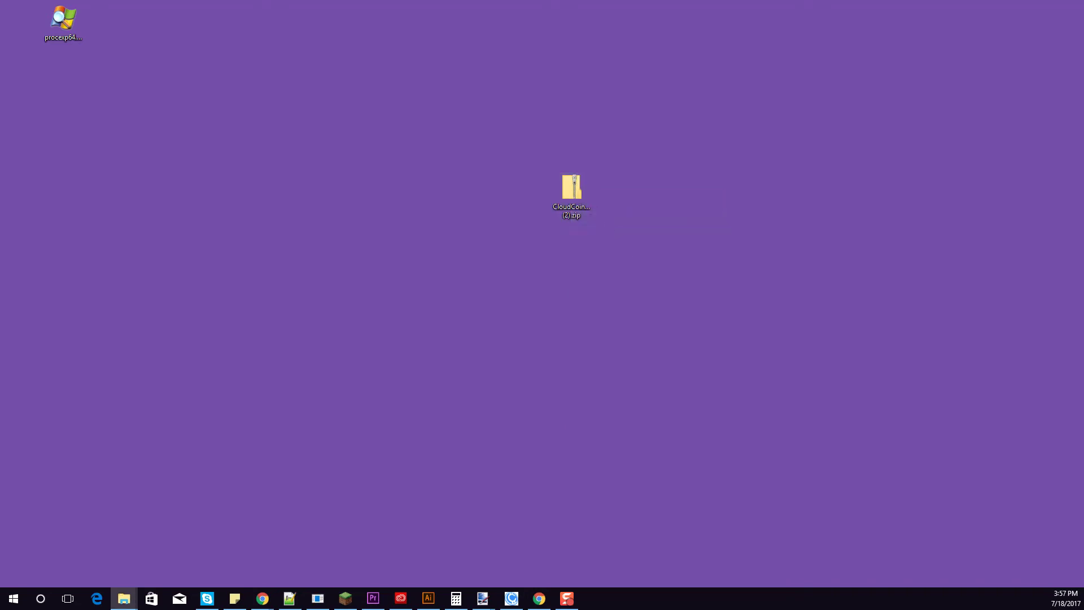
{"action": "left_click", "coordinate": [843, 376]}
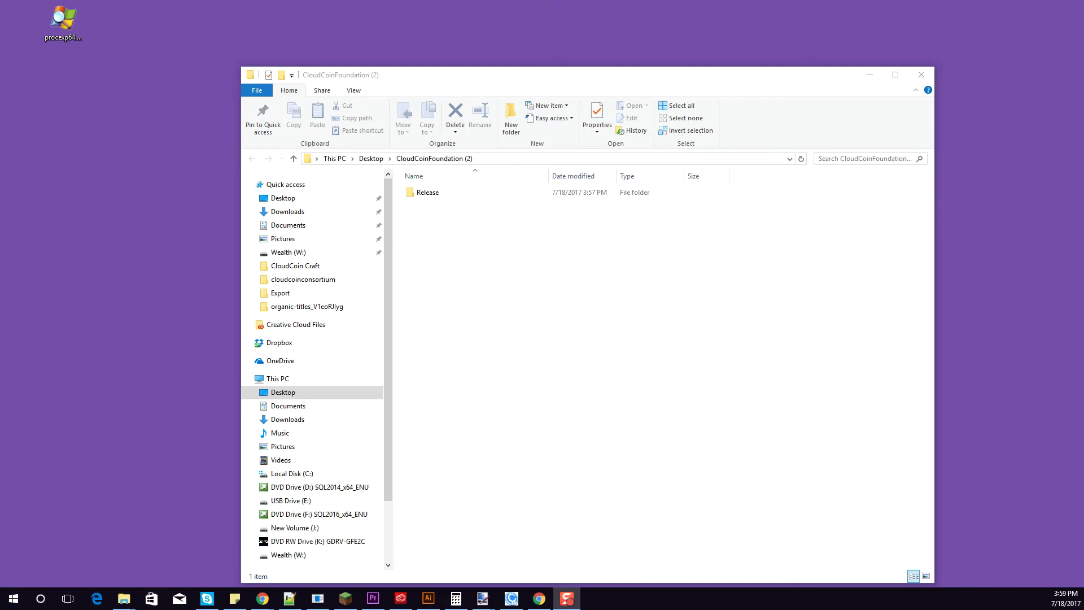
{"action": "left_click", "coordinate": [912, 74]}
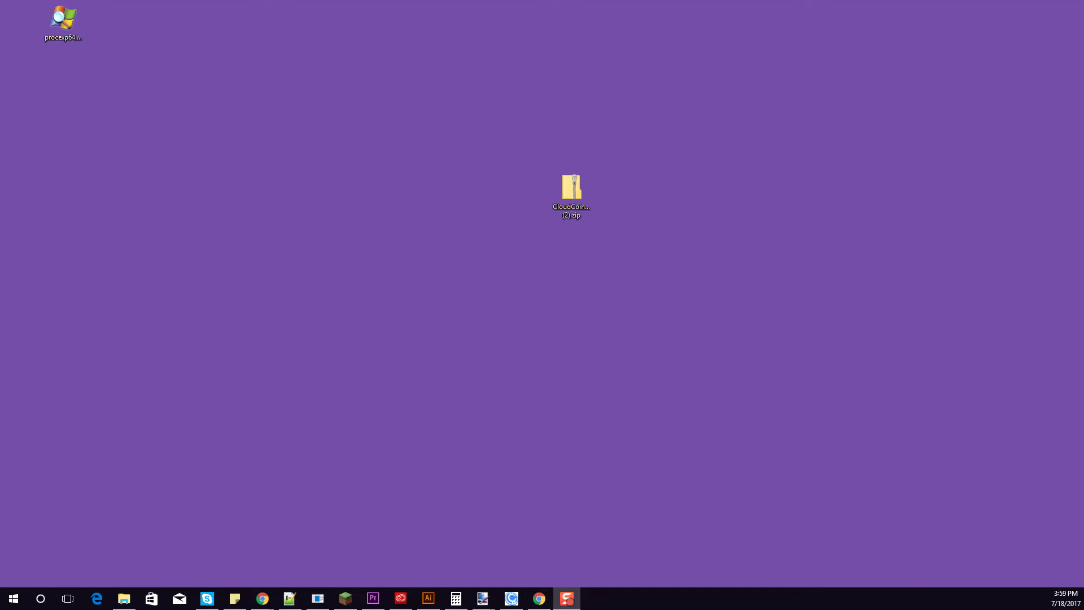
{"action": "left_click_drag", "start_coordinate": [974, 398], "coordinate": [572, 251]}
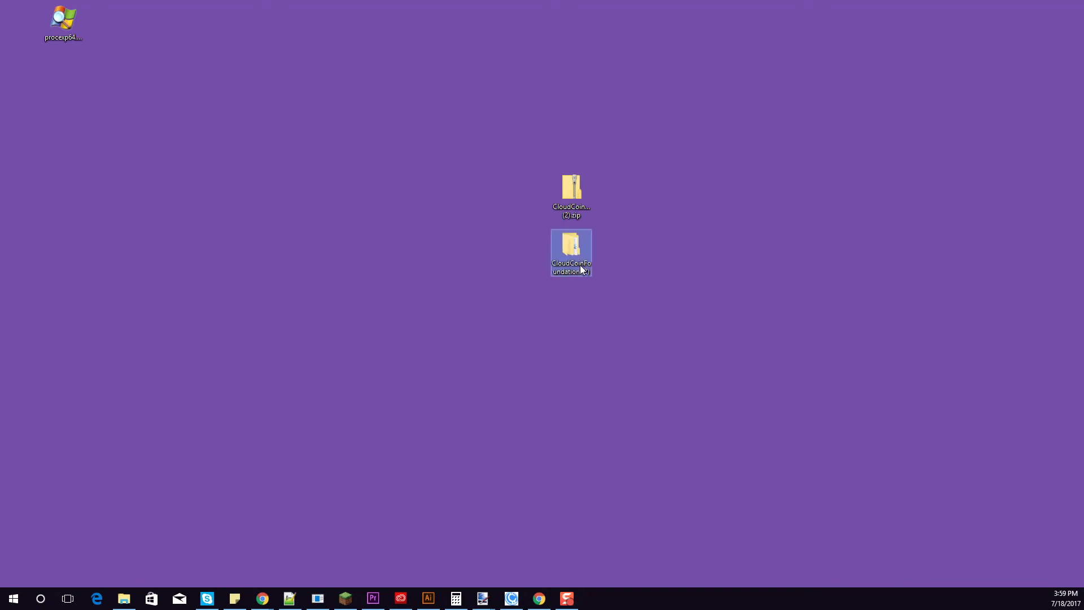
Look inside the extracted folder's Release subfolder and move Release out onto the desktop.
{"action": "double_click", "coordinate": [572, 248]}
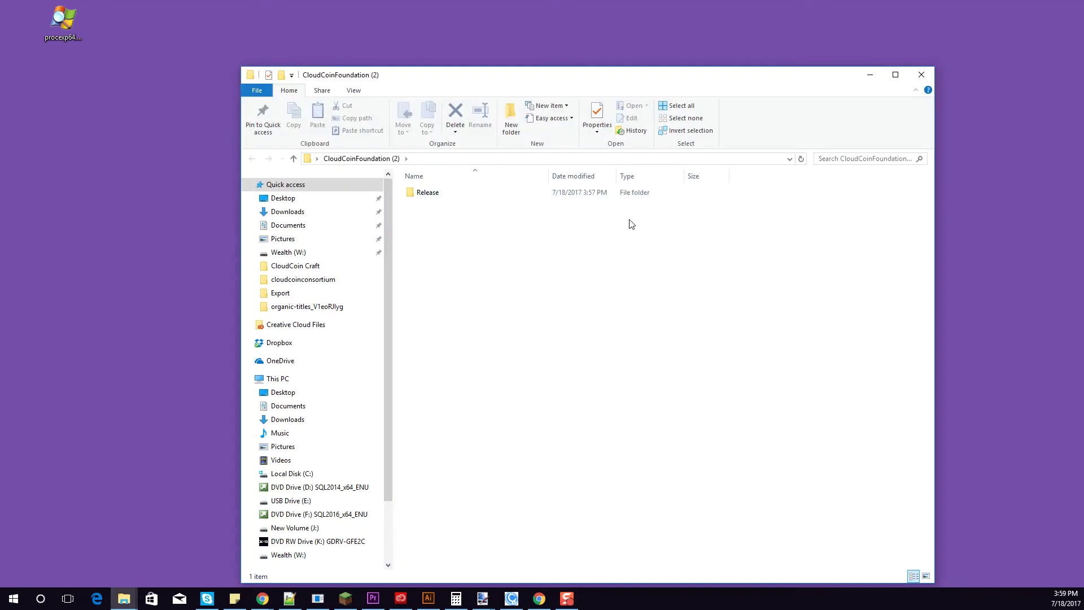
{"action": "double_click", "coordinate": [380, 157]}
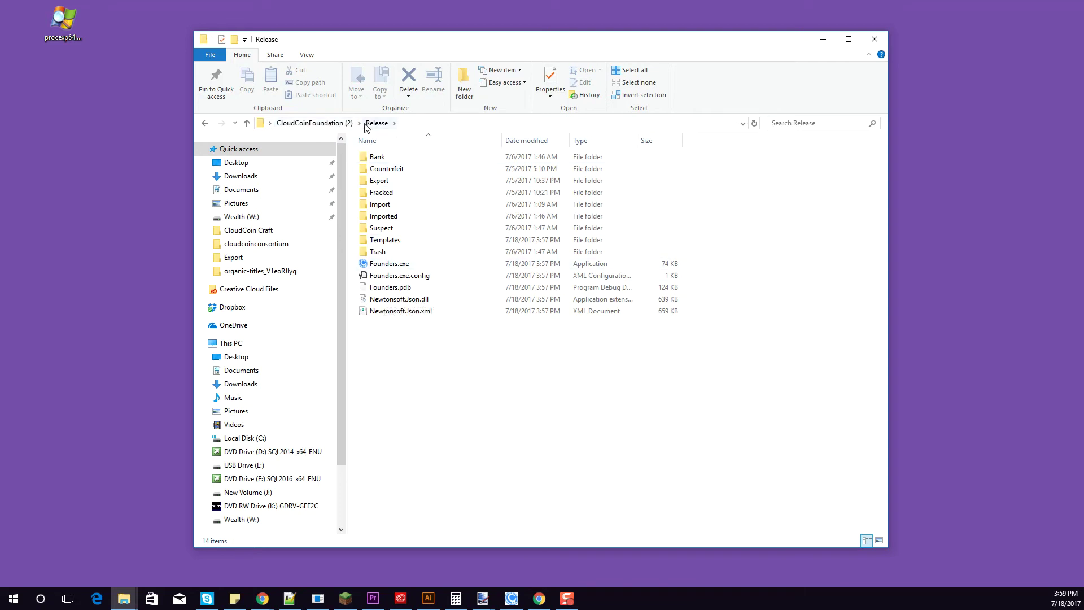
{"action": "left_click", "coordinate": [315, 123]}
{"action": "left_click_drag", "start_coordinate": [412, 55], "coordinate": [691, 173]}
{"action": "left_click_drag", "start_coordinate": [648, 277], "coordinate": [197, 156]}
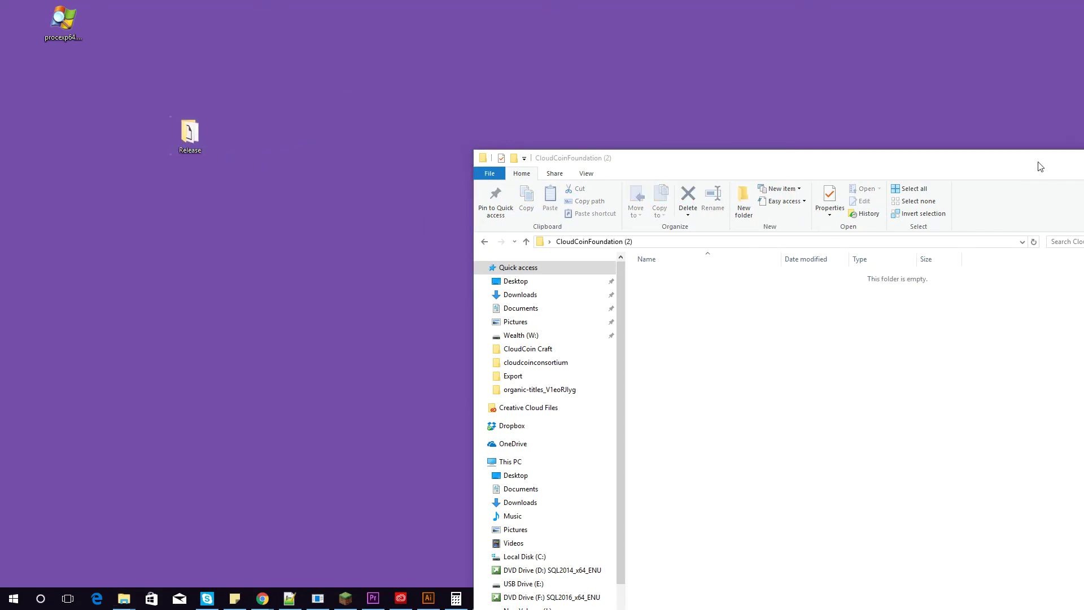
Close the emptied CloudCoinFoundation (2) folder and delete it from the desktop together with the zip file.
{"action": "left_click_drag", "start_coordinate": [1040, 165], "coordinate": [846, 191]}
{"action": "left_click", "coordinate": [902, 189]}
{"action": "left_click_drag", "start_coordinate": [524, 156], "coordinate": [602, 281]}
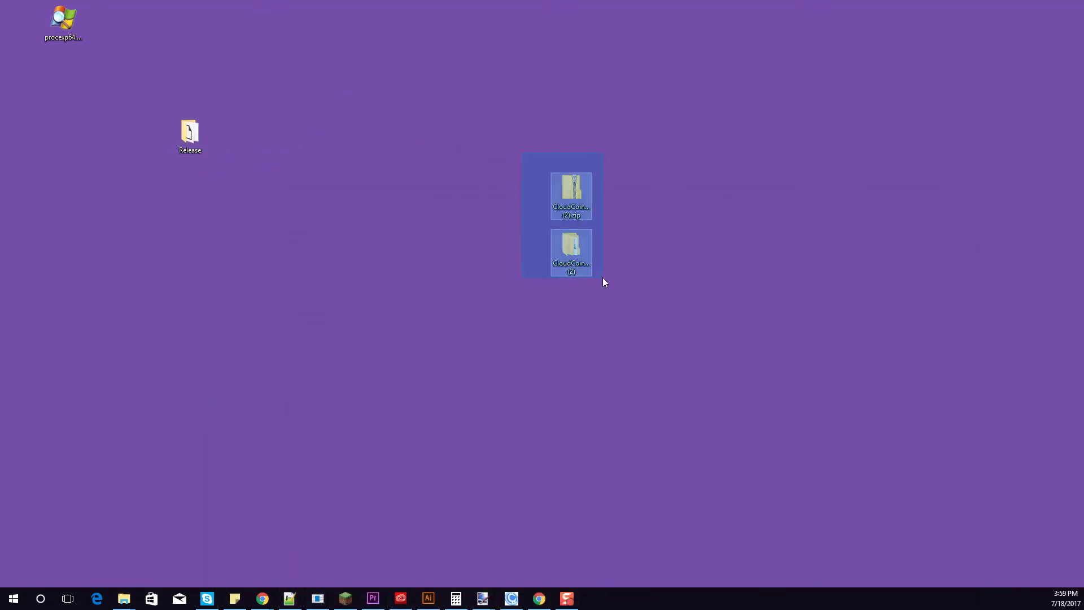
{"action": "key", "text": "Delete"}
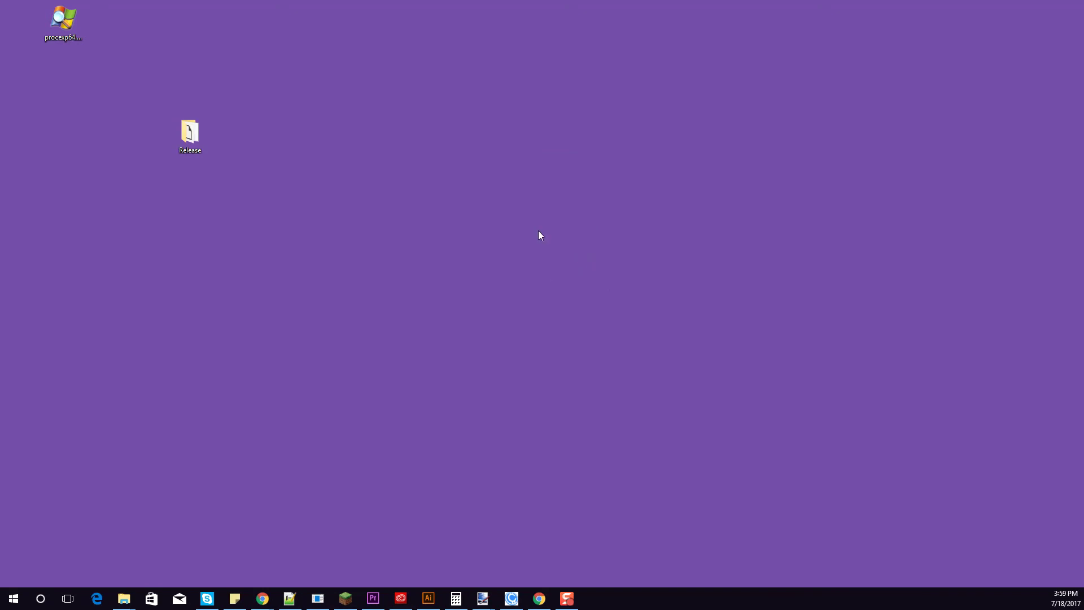
Rename the Release folder on the desktop as CloudCoin.
{"action": "right_click", "coordinate": [188, 133]}
{"action": "left_click", "coordinate": [215, 372]}
{"action": "type", "text": "CloudCoin"}
{"action": "key", "text": "Return"}
Encrypt the CloudCoin folder's contents to secure data, applying the change to the folder, subfolders and files.
{"action": "mouse_move", "coordinate": [200, 140]}
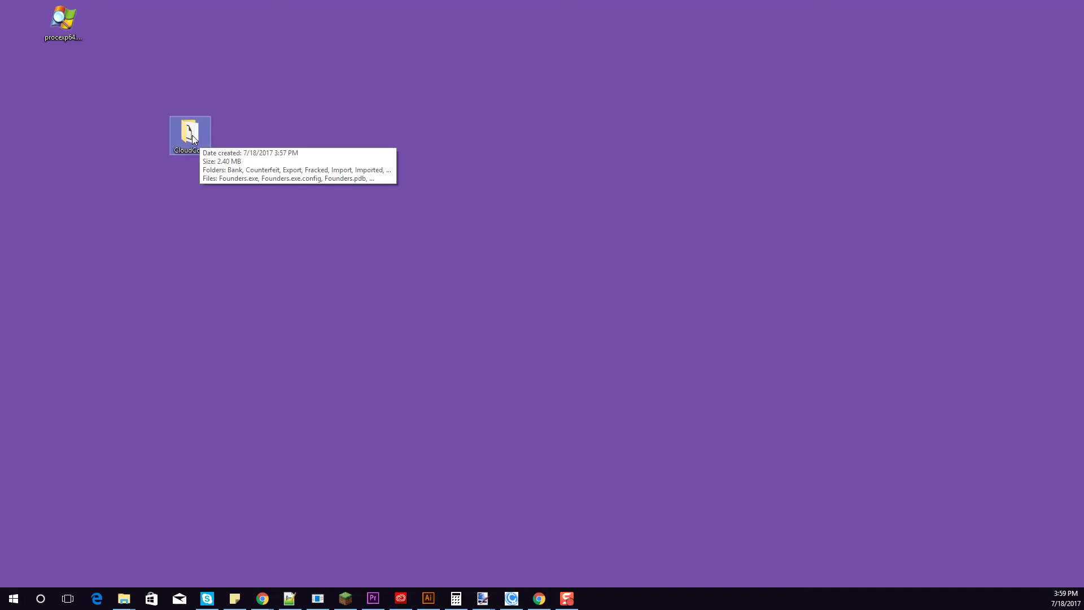
{"action": "right_click", "coordinate": [188, 134]}
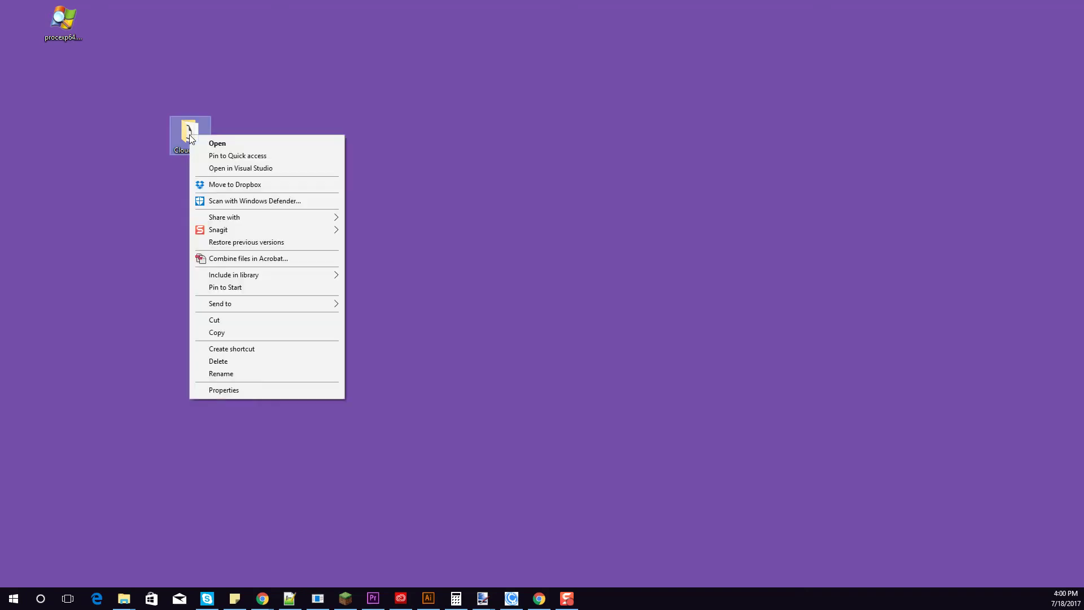
{"action": "left_click", "coordinate": [242, 389]}
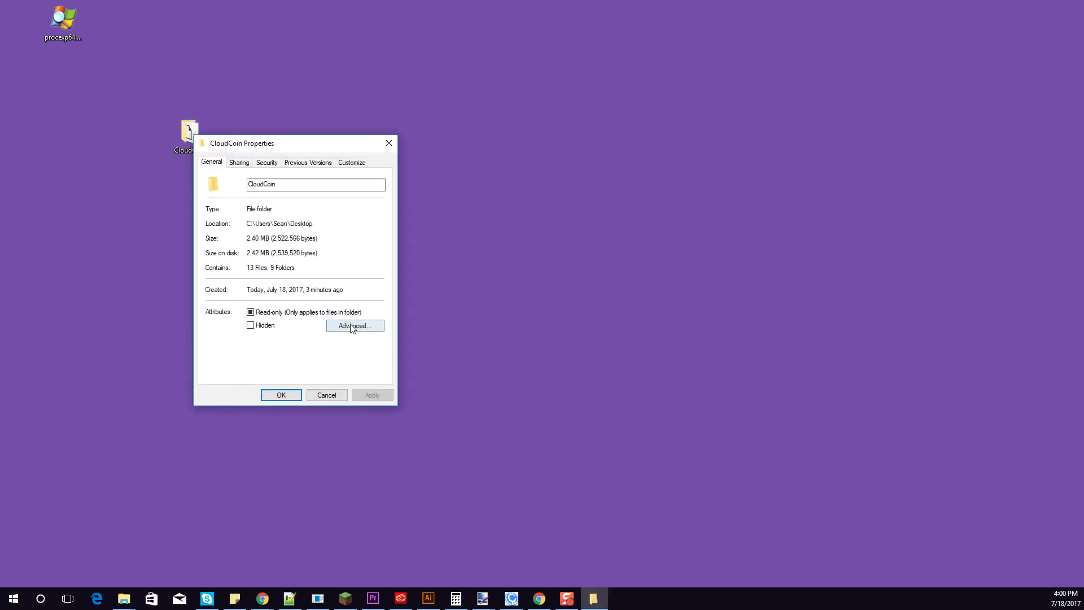
{"action": "left_click", "coordinate": [350, 326]}
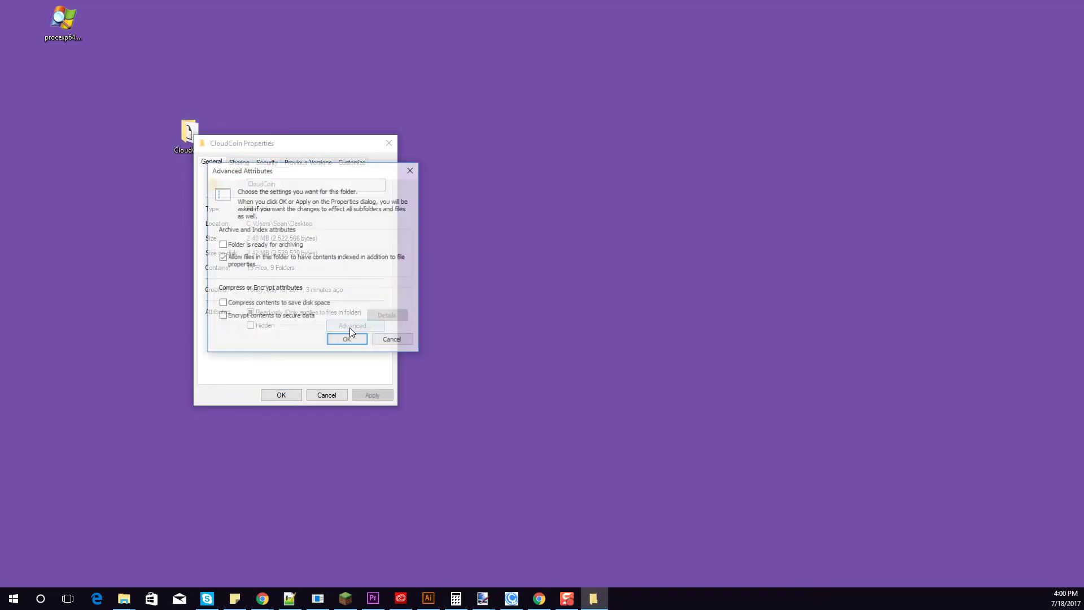
{"action": "left_click", "coordinate": [222, 316]}
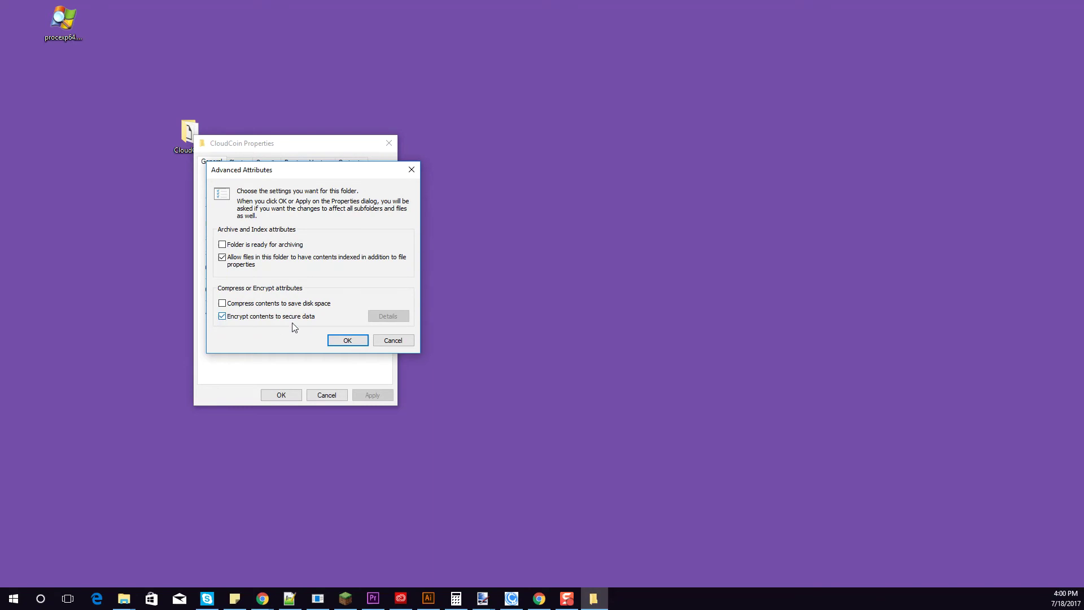
{"action": "left_click", "coordinate": [343, 340]}
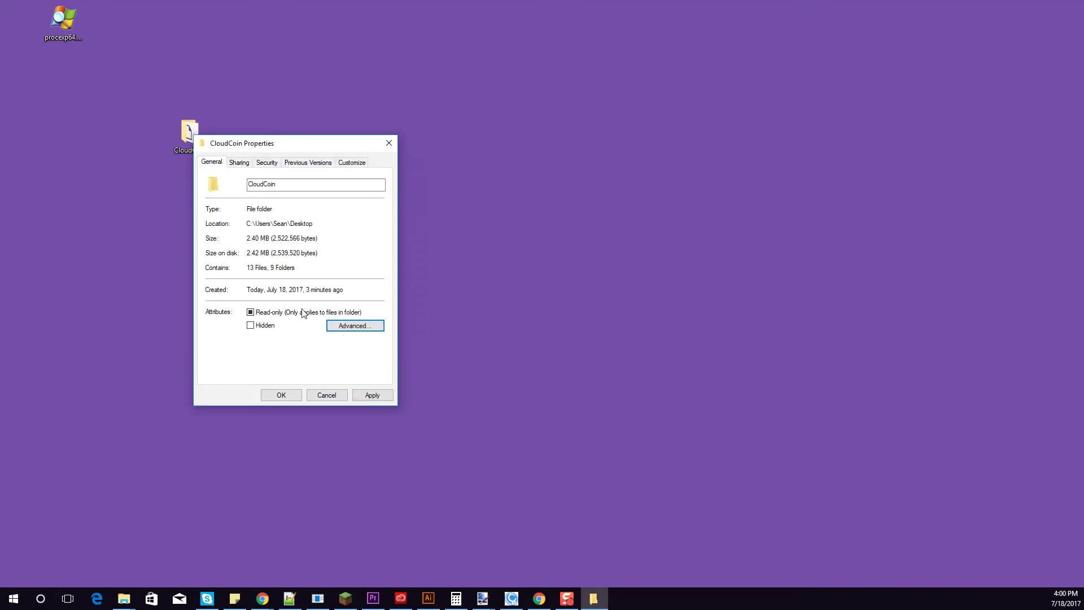
{"action": "left_click", "coordinate": [282, 392]}
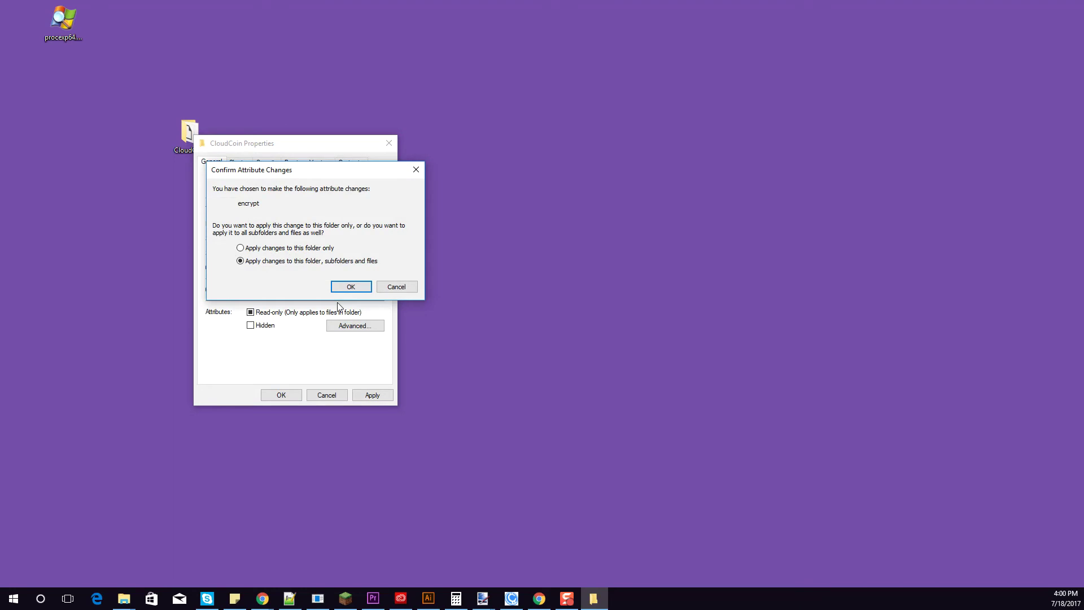
{"action": "left_click", "coordinate": [347, 287]}
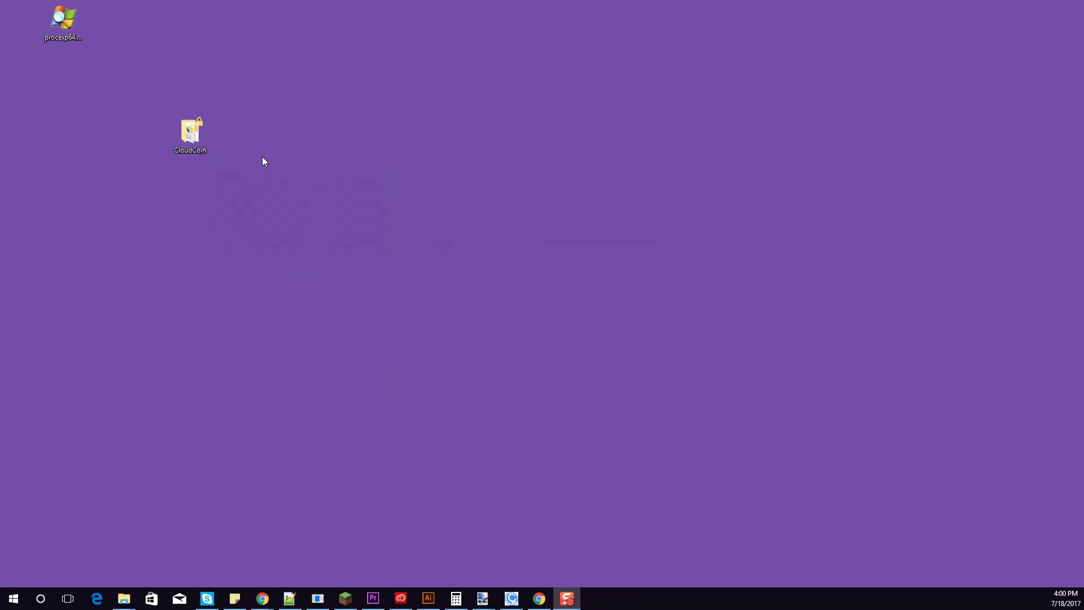
Create a desktop shortcut to Founders.exe from the CloudCoin folder and place it near that folder.
{"action": "double_click", "coordinate": [190, 132]}
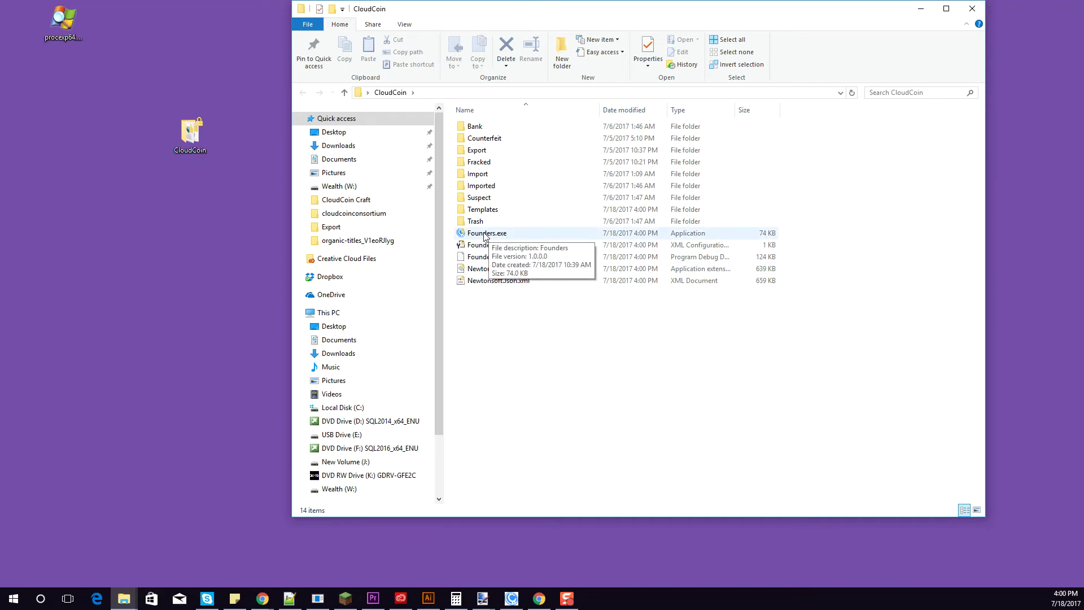
{"action": "right_click", "coordinate": [477, 233]}
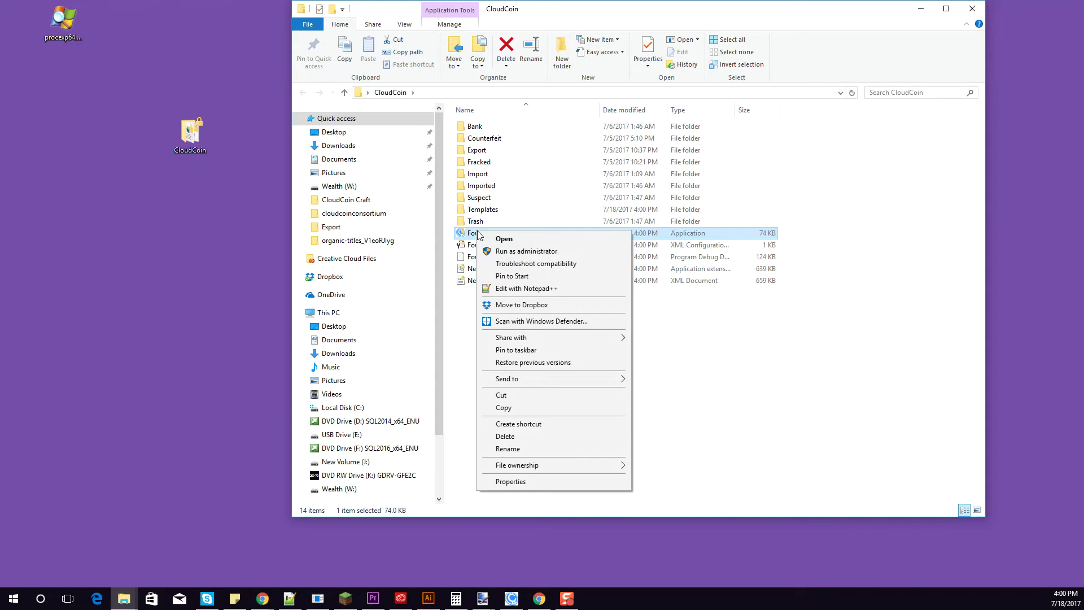
{"action": "mouse_move", "coordinate": [531, 379]}
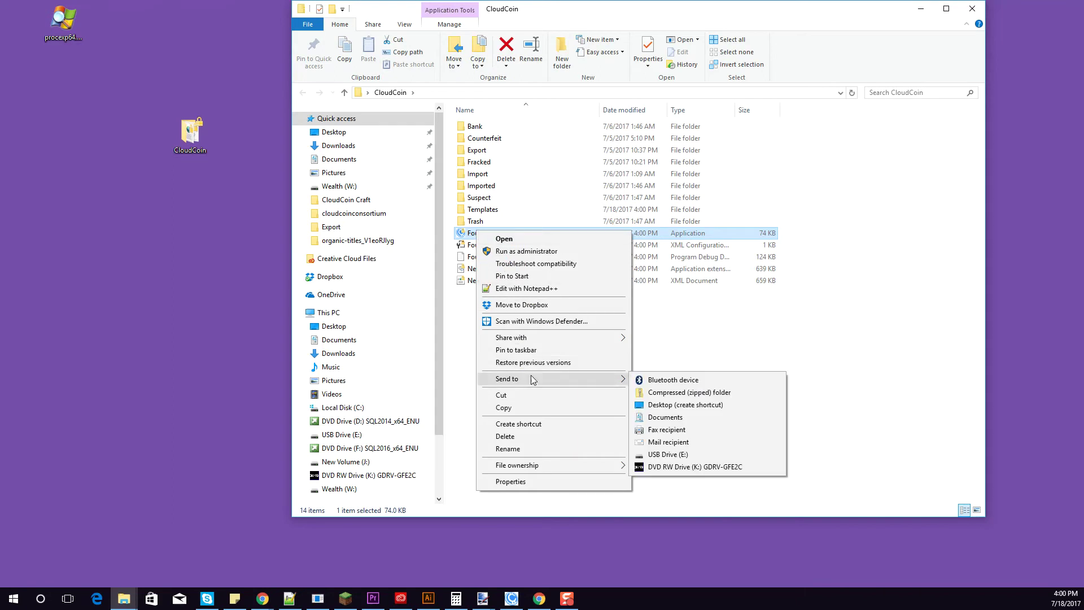
{"action": "left_click", "coordinate": [670, 405]}
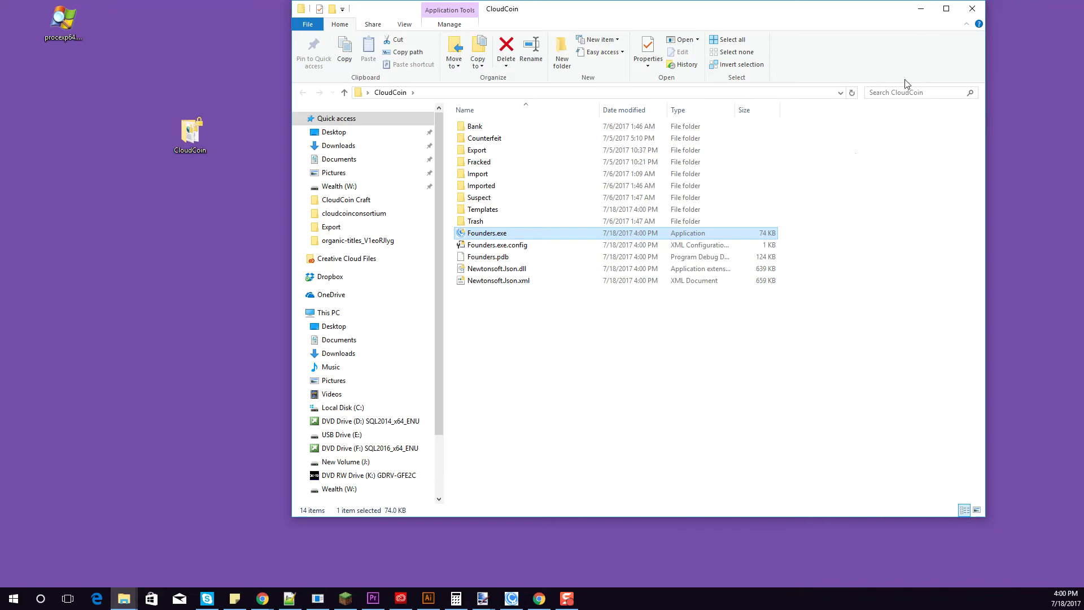
{"action": "left_click", "coordinate": [972, 9]}
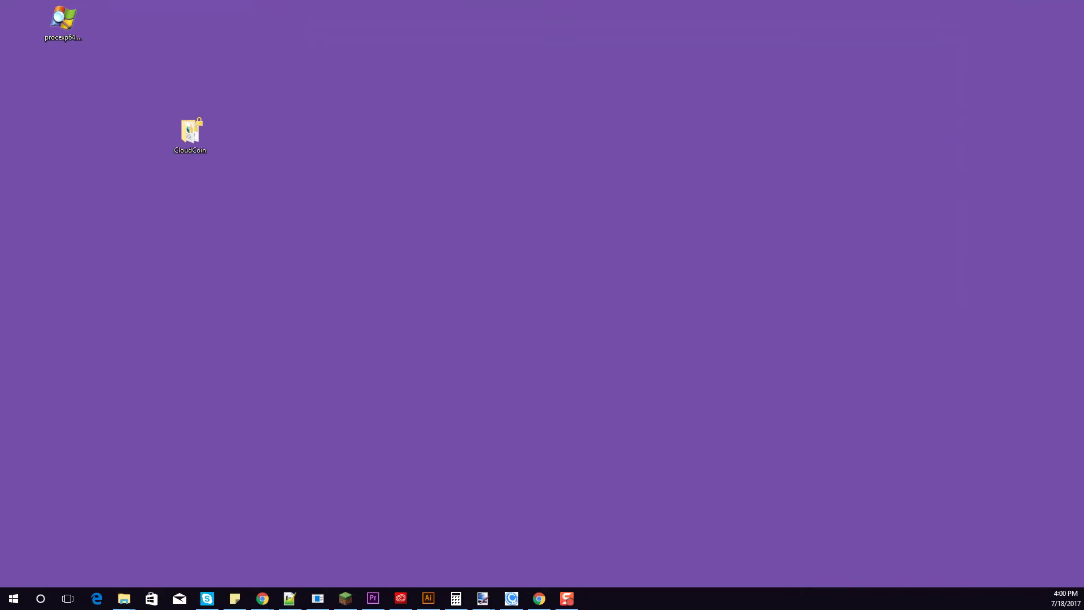
{"action": "left_click_drag", "start_coordinate": [800, 345], "coordinate": [280, 192]}
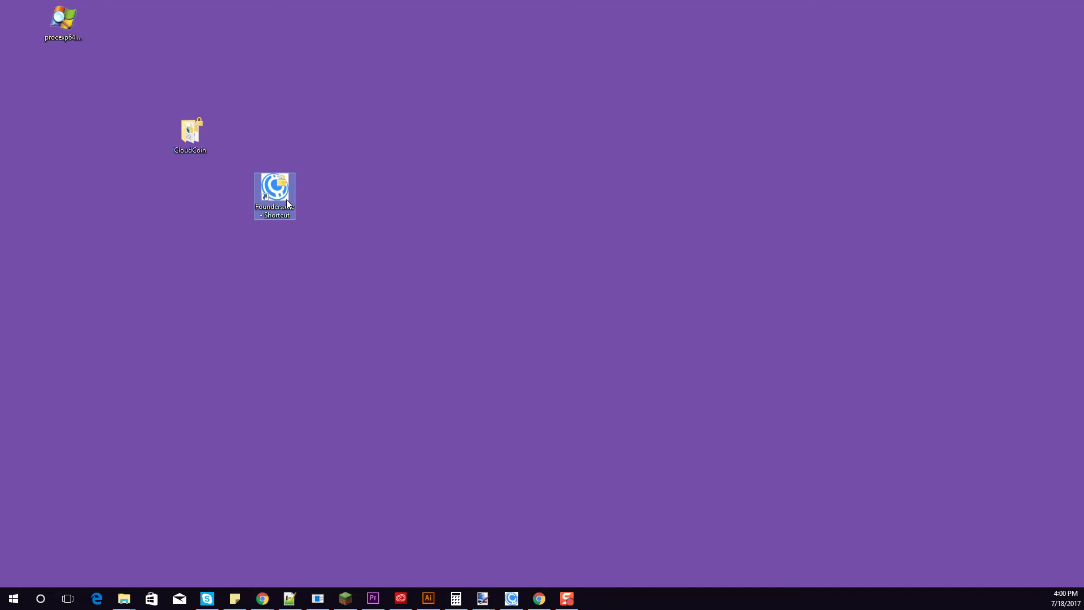
{"action": "left_click", "coordinate": [710, 224]}
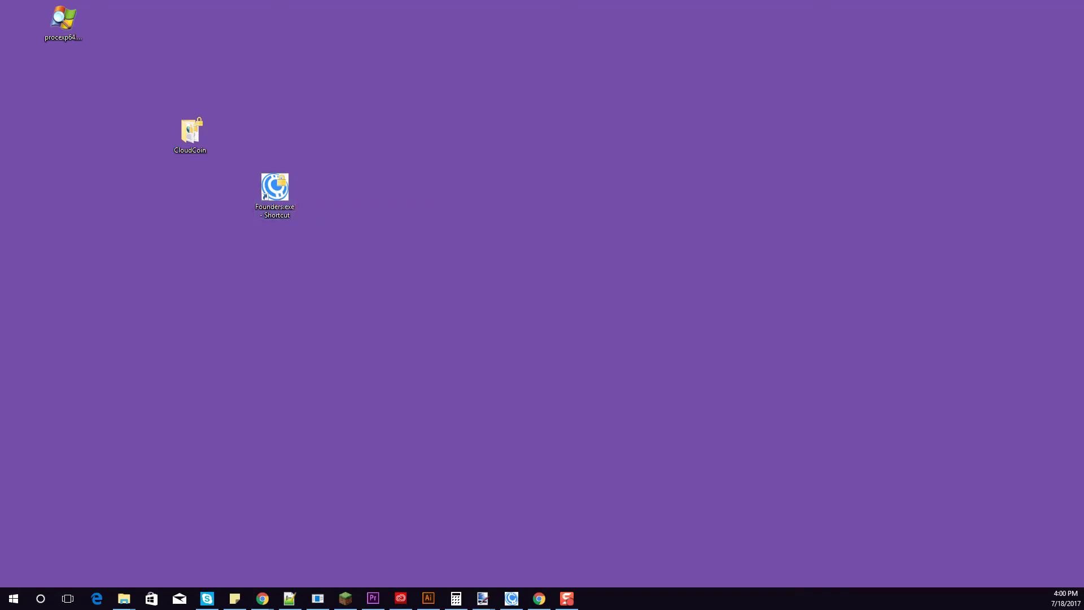
Run Founders.exe anyway past the SmartScreen block, then restart it from its desktop shortcut.
{"action": "left_click_drag", "start_coordinate": [891, 102], "coordinate": [552, 118]}
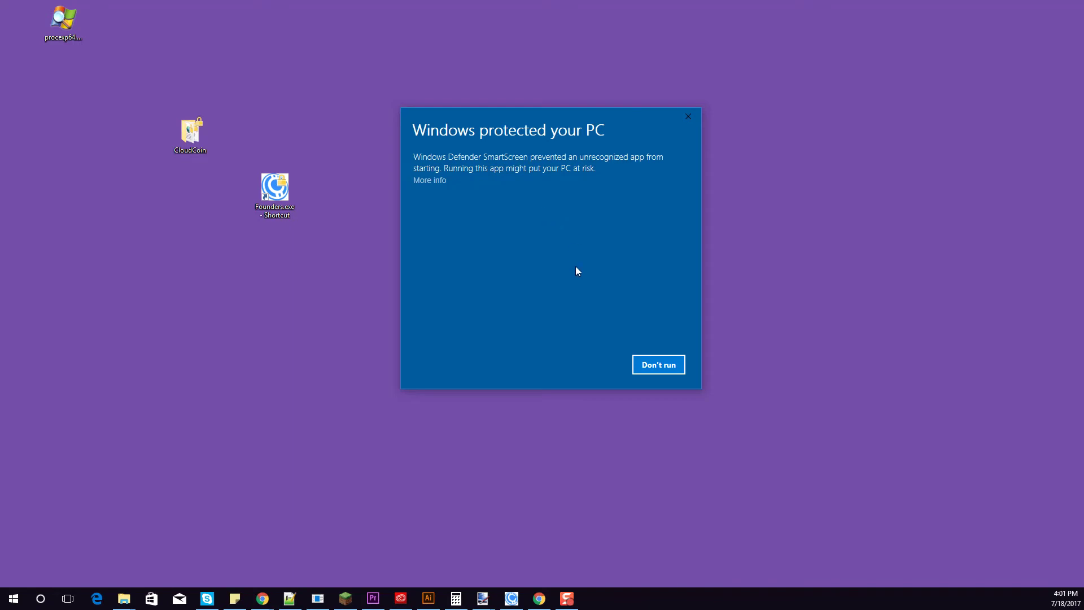
{"action": "left_click", "coordinate": [439, 181]}
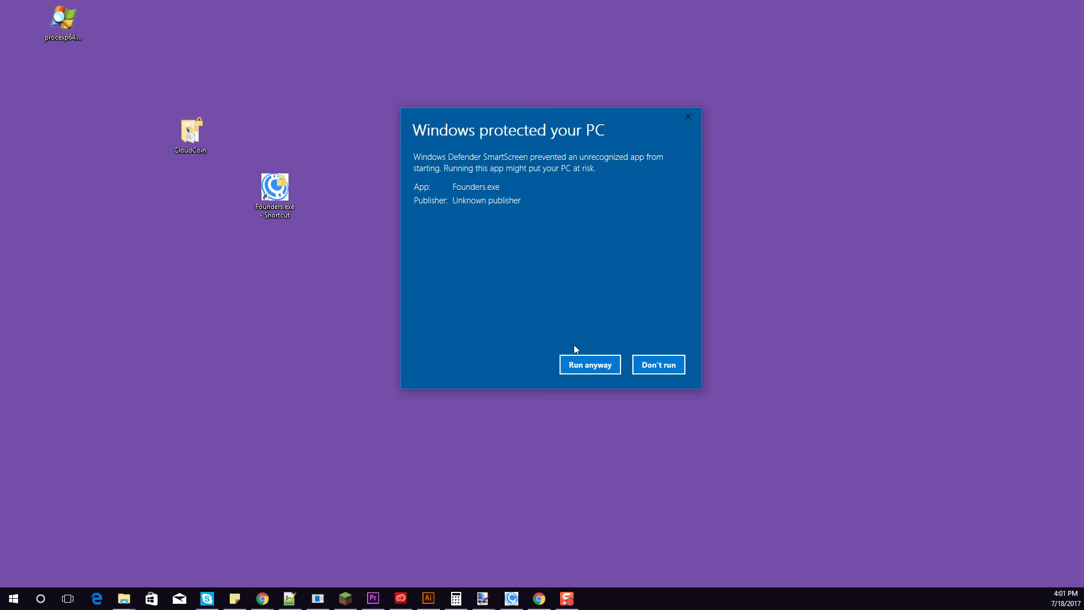
{"action": "left_click", "coordinate": [581, 365]}
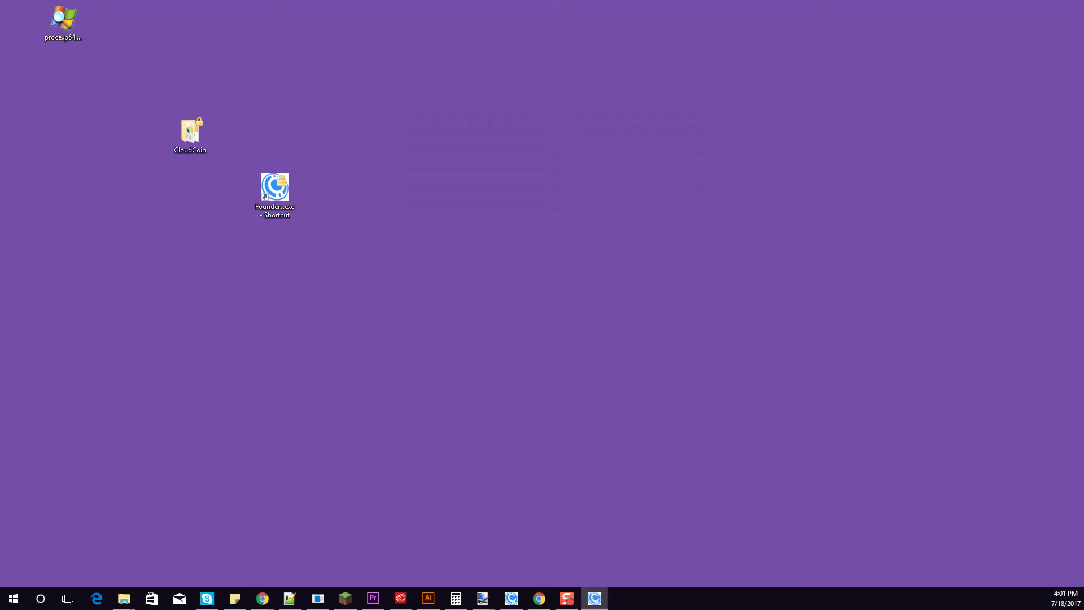
{"action": "left_click_drag", "start_coordinate": [847, 49], "coordinate": [554, 86]}
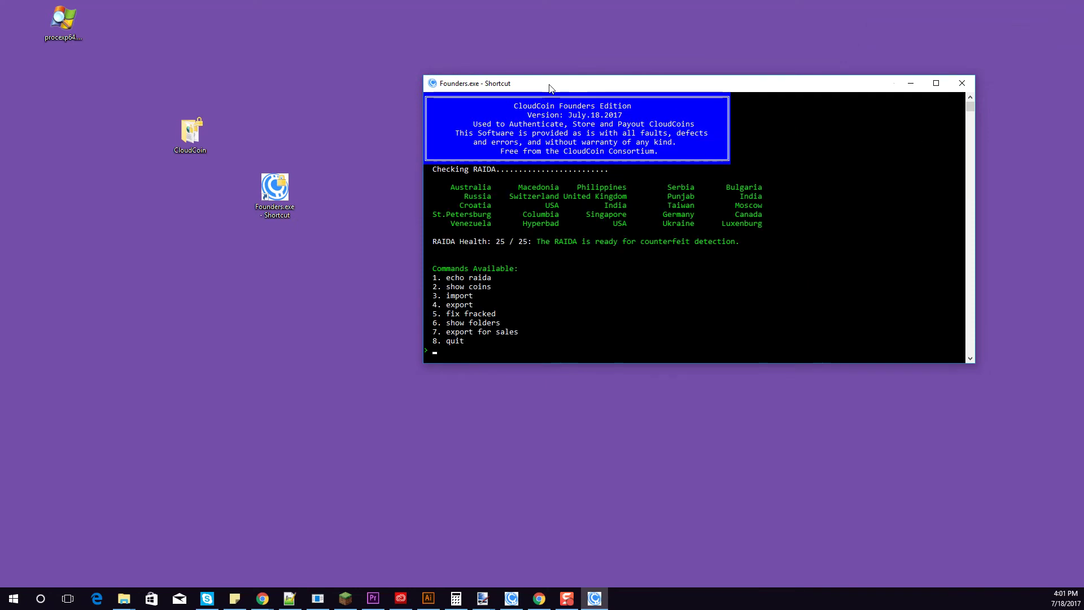
{"action": "left_click_drag", "start_coordinate": [554, 87], "coordinate": [484, 85]}
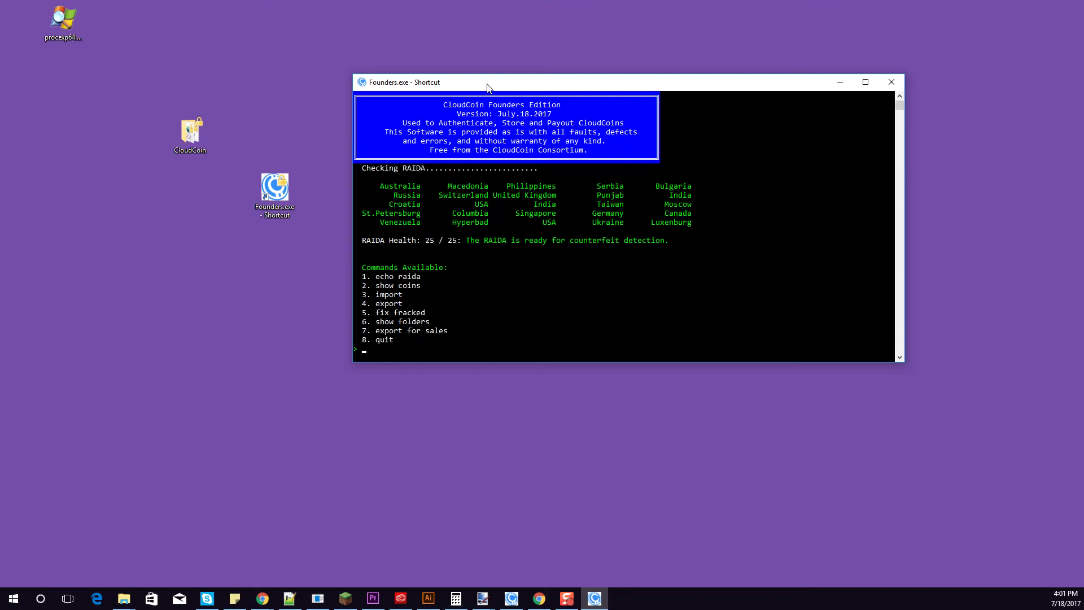
{"action": "left_click_drag", "start_coordinate": [540, 85], "coordinate": [516, 86]}
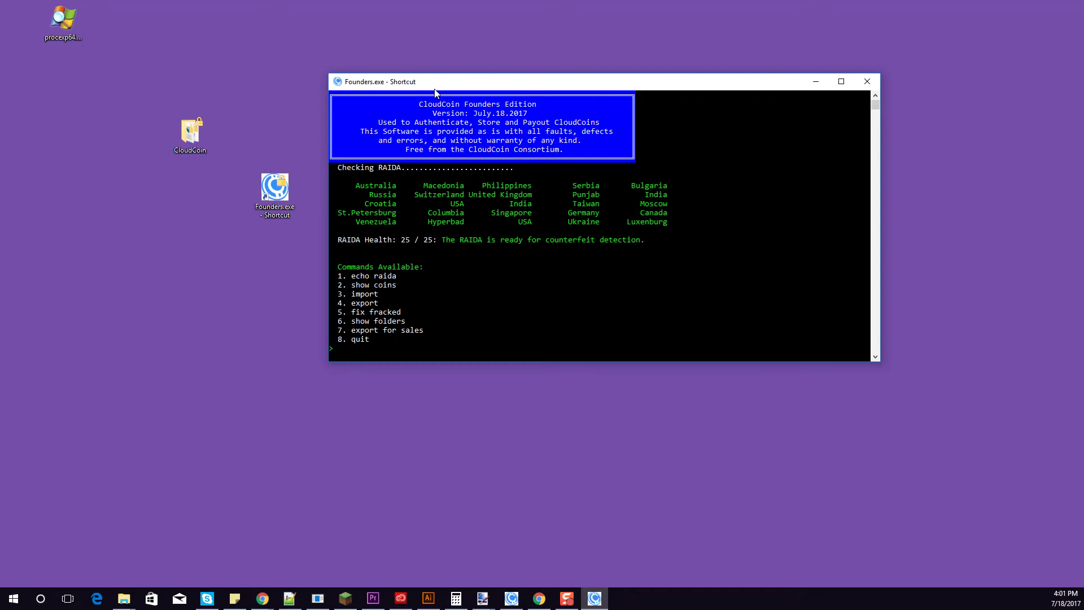
{"action": "left_click", "coordinate": [867, 82]}
{"action": "double_click", "coordinate": [275, 188]}
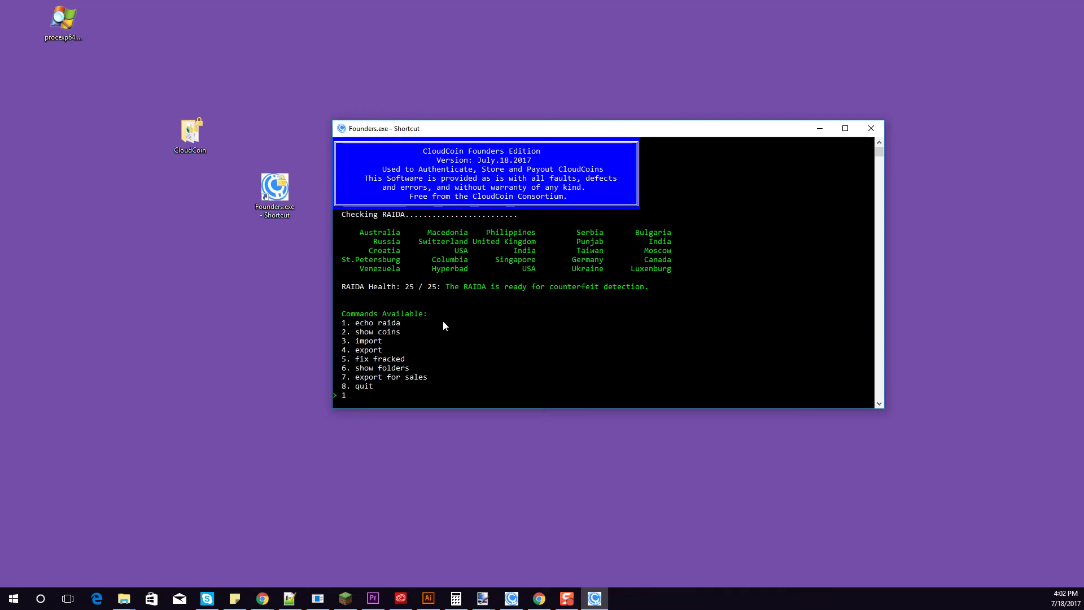
Run command 1 (echo raida) and command 2 (show coins) in Founders.
{"action": "type", "text": "1"}
{"action": "key", "text": "Return"}
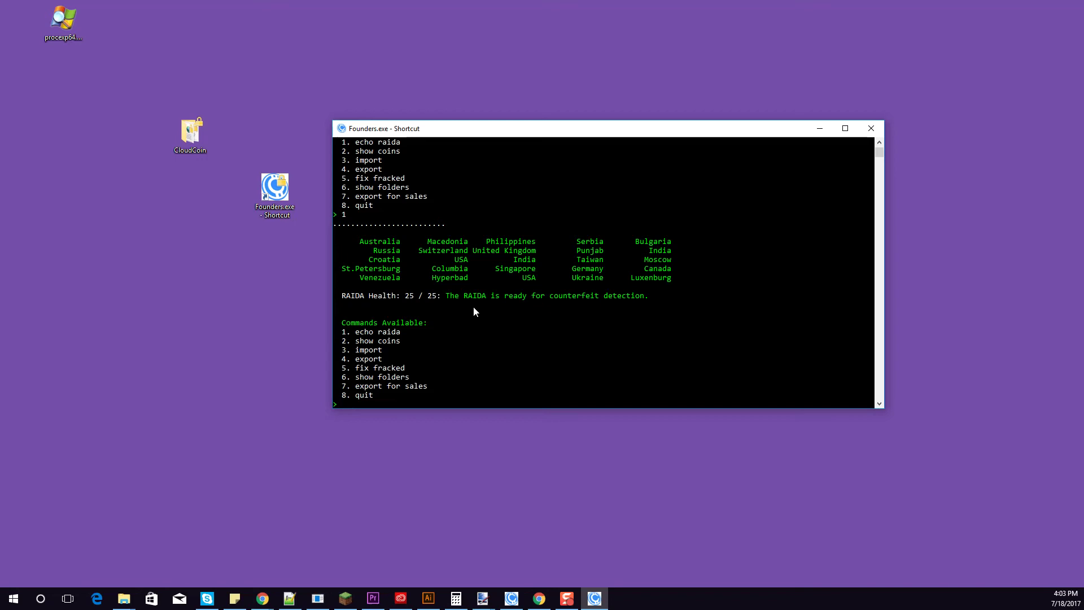
{"action": "type", "text": "2"}
{"action": "key", "text": "Return"}
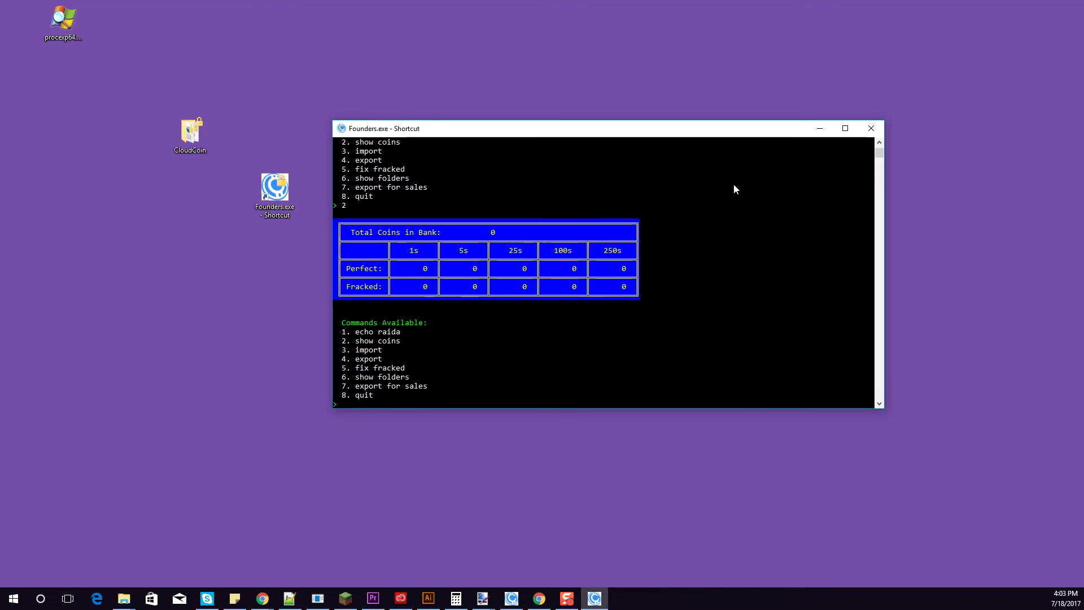
Place 4.CloudCoins.testfound.stack and the four testfoundation JPG coin files in the CloudCoin folder's Import subfolder.
{"action": "double_click", "coordinate": [190, 132]}
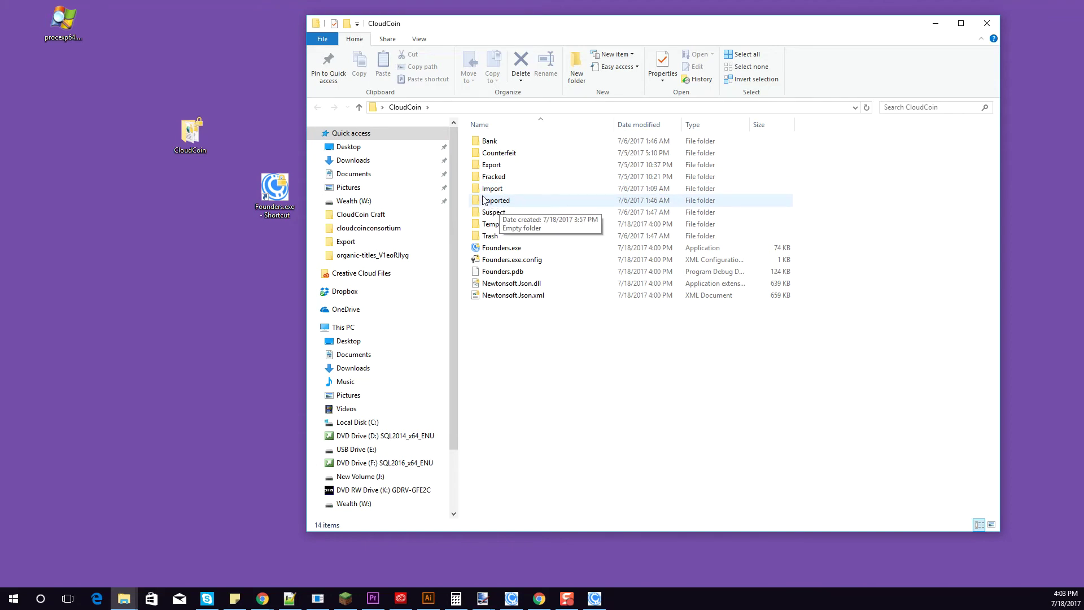
{"action": "left_click", "coordinate": [479, 191]}
{"action": "double_click", "coordinate": [479, 191]}
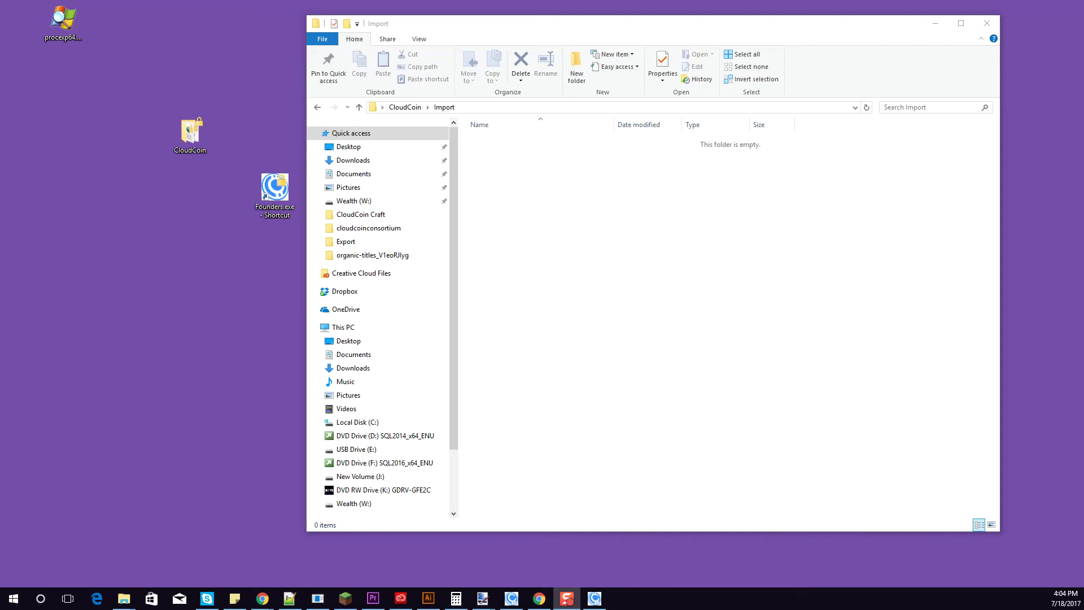
{"action": "left_click_drag", "start_coordinate": [1083, 192], "coordinate": [745, 242]}
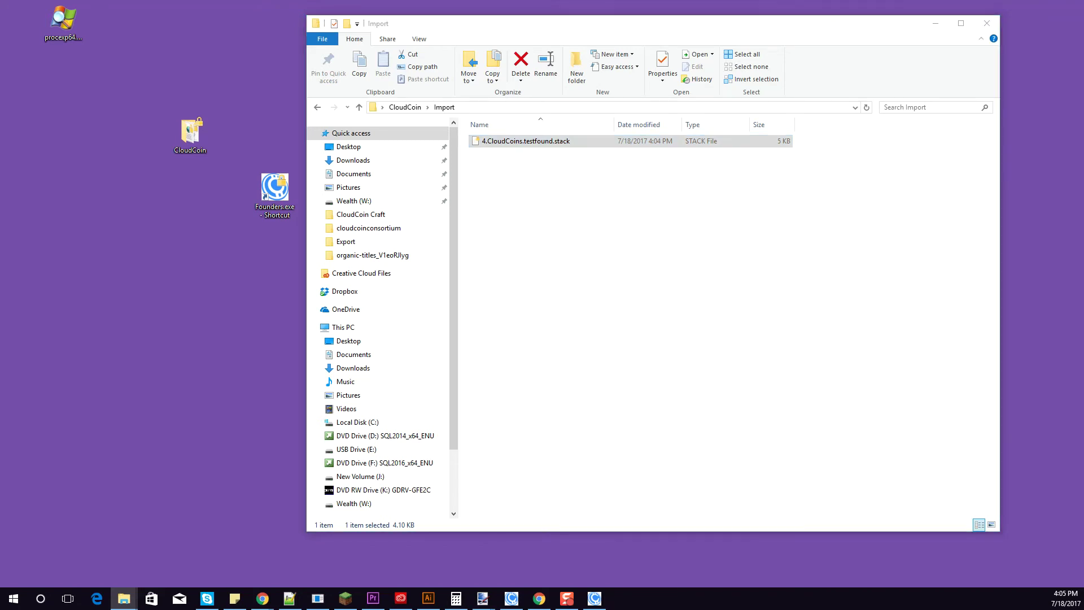
{"action": "left_click_drag", "start_coordinate": [1083, 242], "coordinate": [804, 262]}
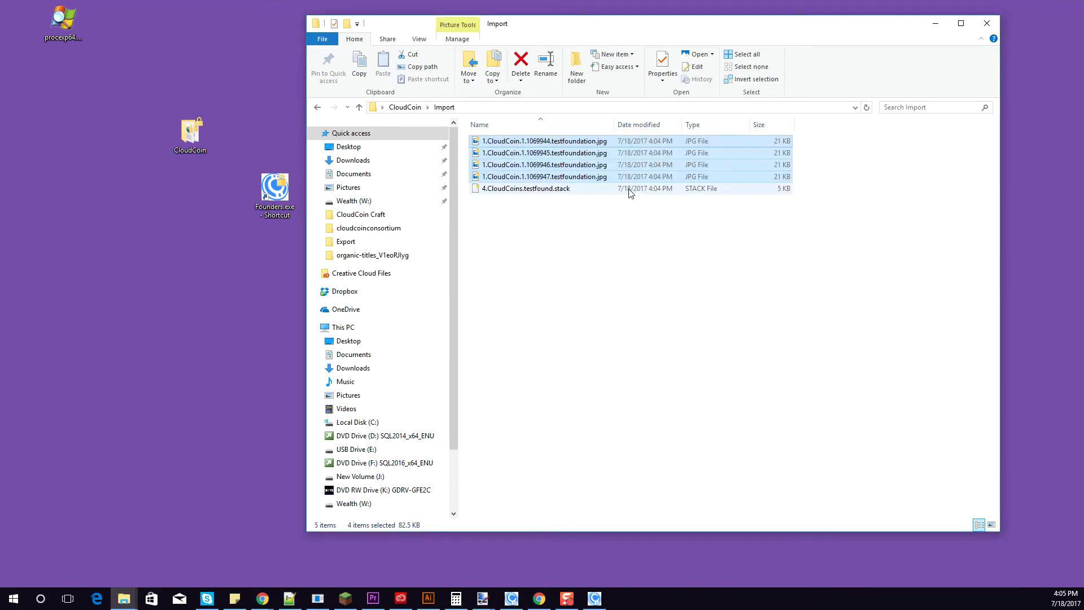
{"action": "left_click", "coordinate": [550, 156]}
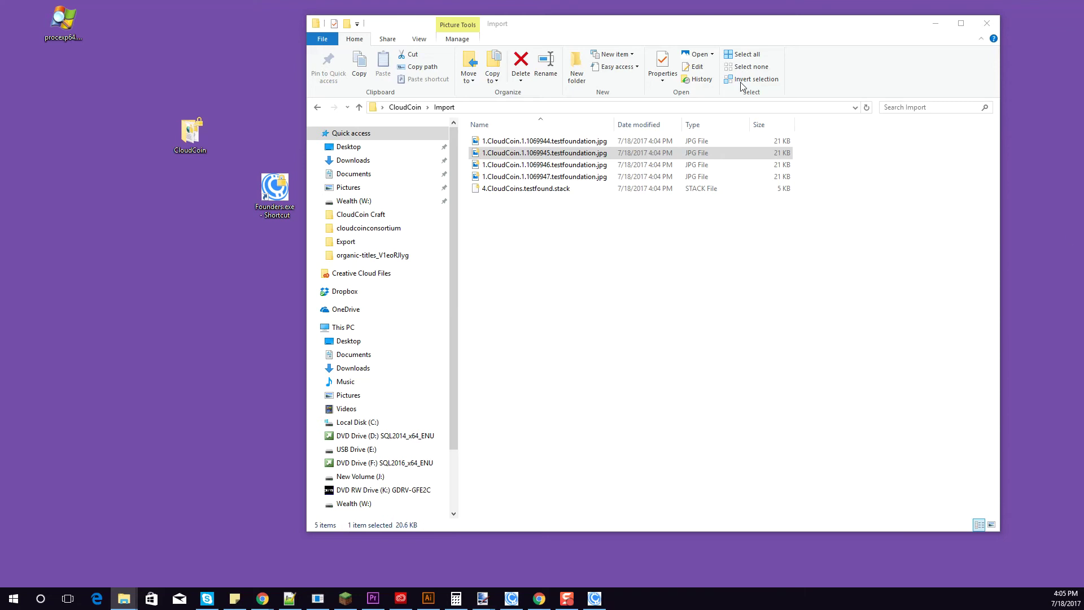
Bring the Founders window to the front and run command 3 (import) on the files in the Import folder.
{"action": "left_click_drag", "start_coordinate": [562, 31], "coordinate": [621, 75]}
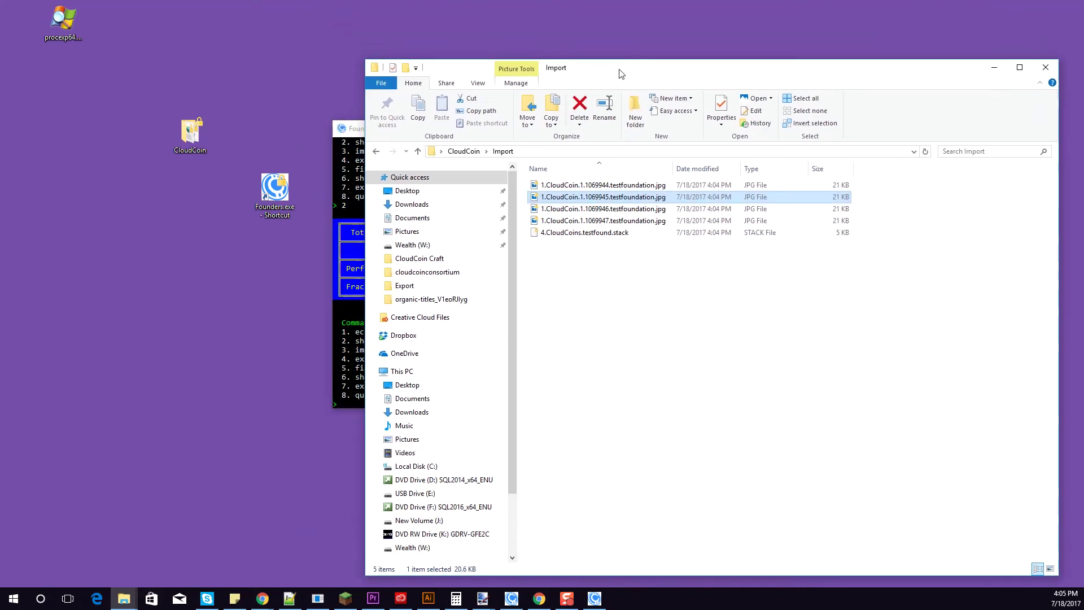
{"action": "left_click", "coordinate": [350, 131]}
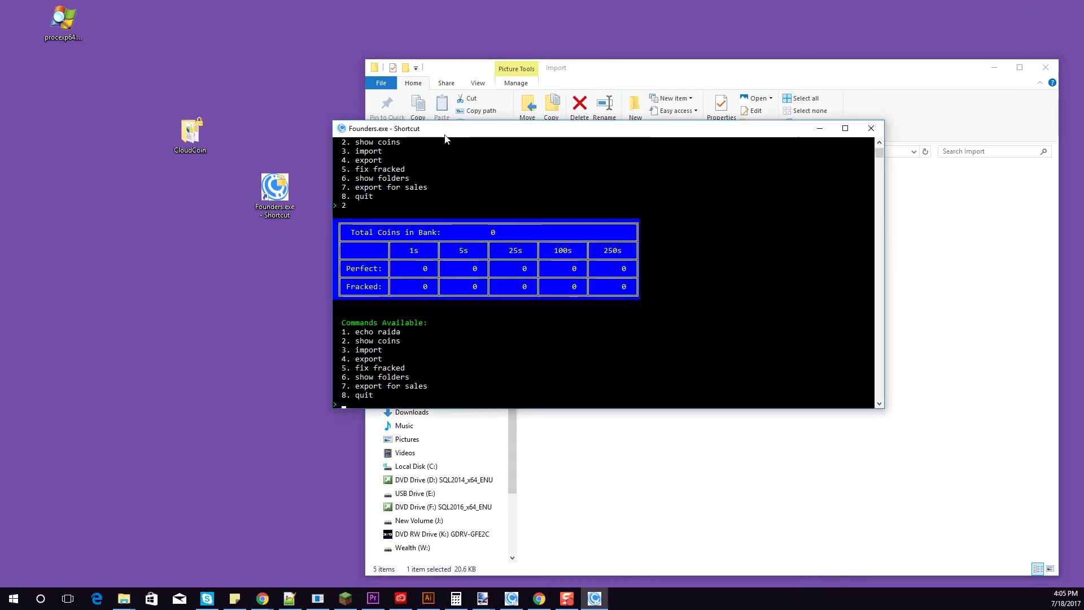
{"action": "left_click_drag", "start_coordinate": [445, 133], "coordinate": [442, 101]}
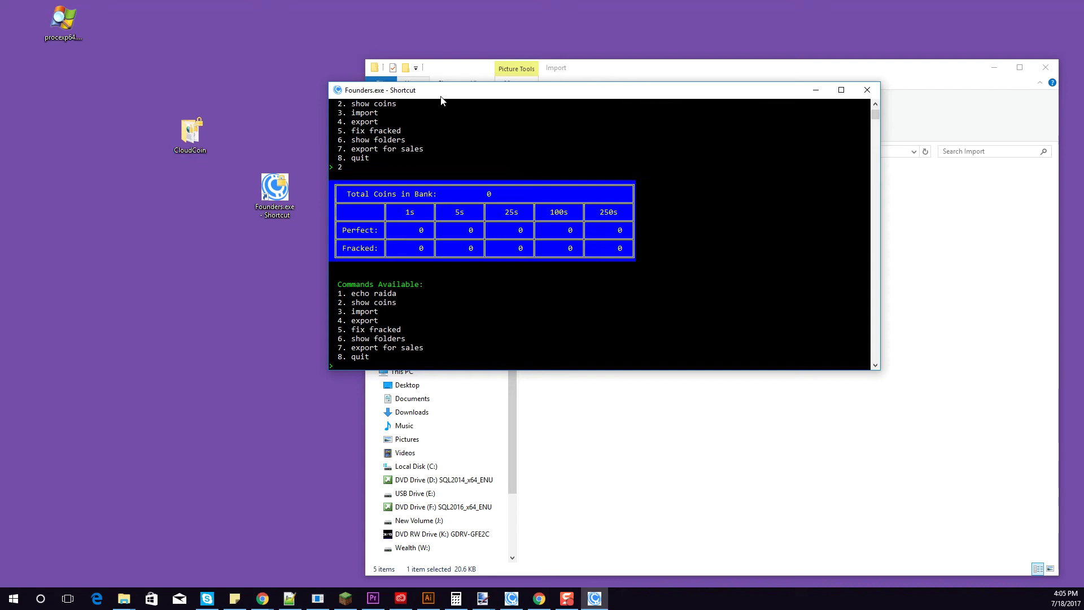
{"action": "type", "text": "3"}
{"action": "key", "text": "Return"}
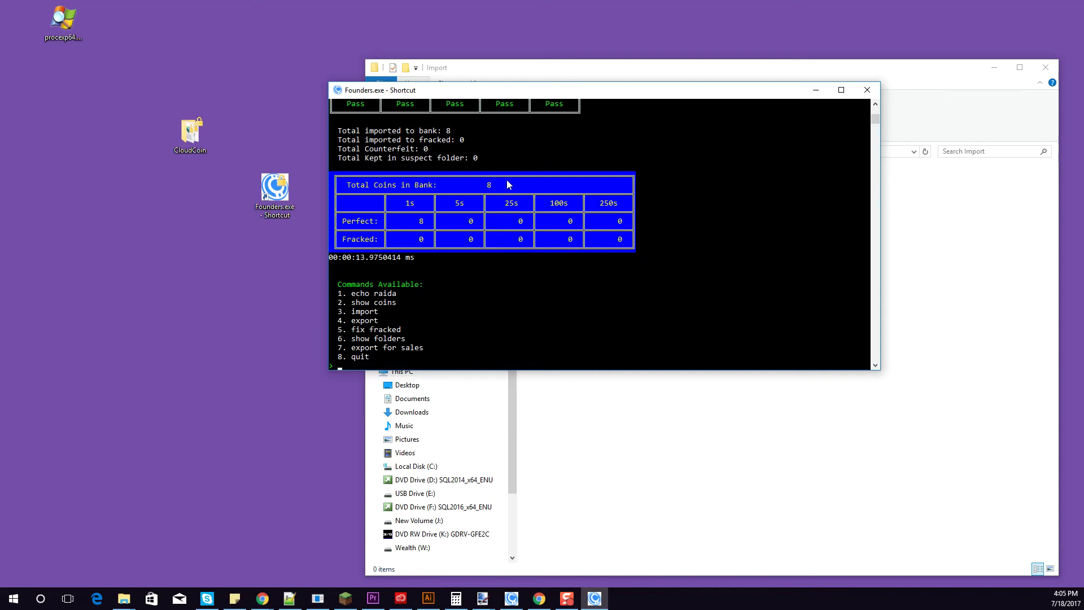
Review the coins' authenticity reports and the import totals in the Founders window.
{"action": "scroll", "coordinate": [706, 285], "scroll_direction": "up", "scroll_amount": 20}
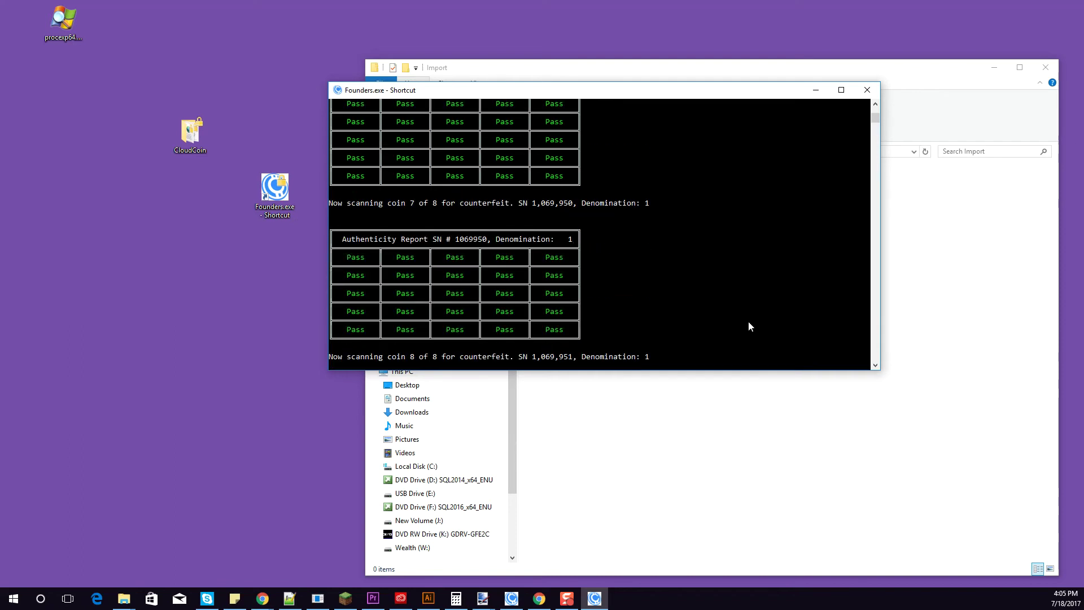
{"action": "scroll", "coordinate": [749, 327], "scroll_direction": "up", "scroll_amount": 3}
{"action": "scroll", "coordinate": [748, 327], "scroll_direction": "down", "scroll_amount": 5}
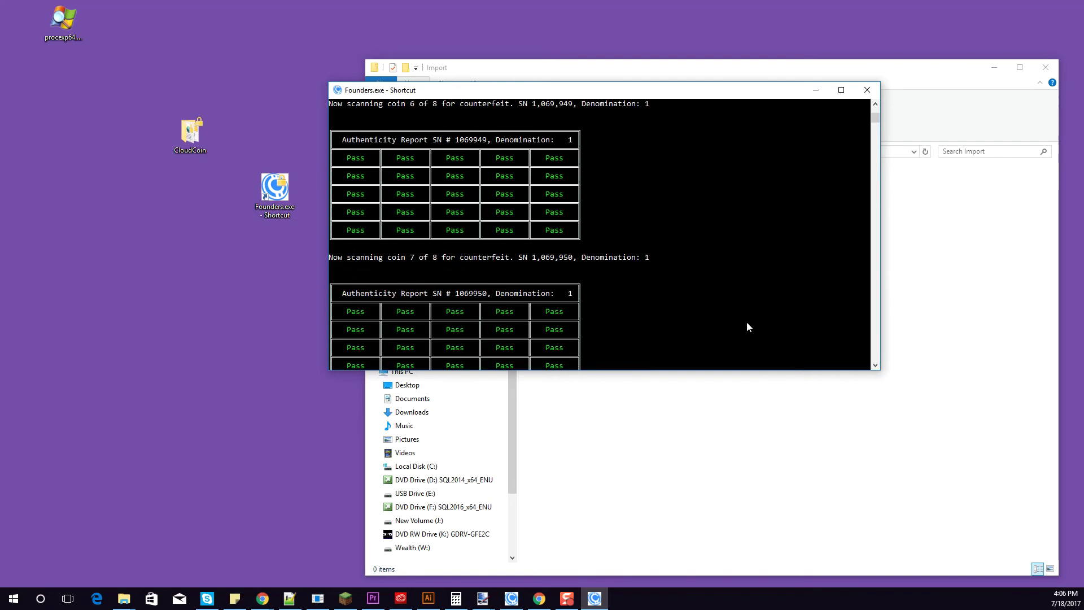
{"action": "scroll", "coordinate": [746, 326], "scroll_direction": "down", "scroll_amount": 2}
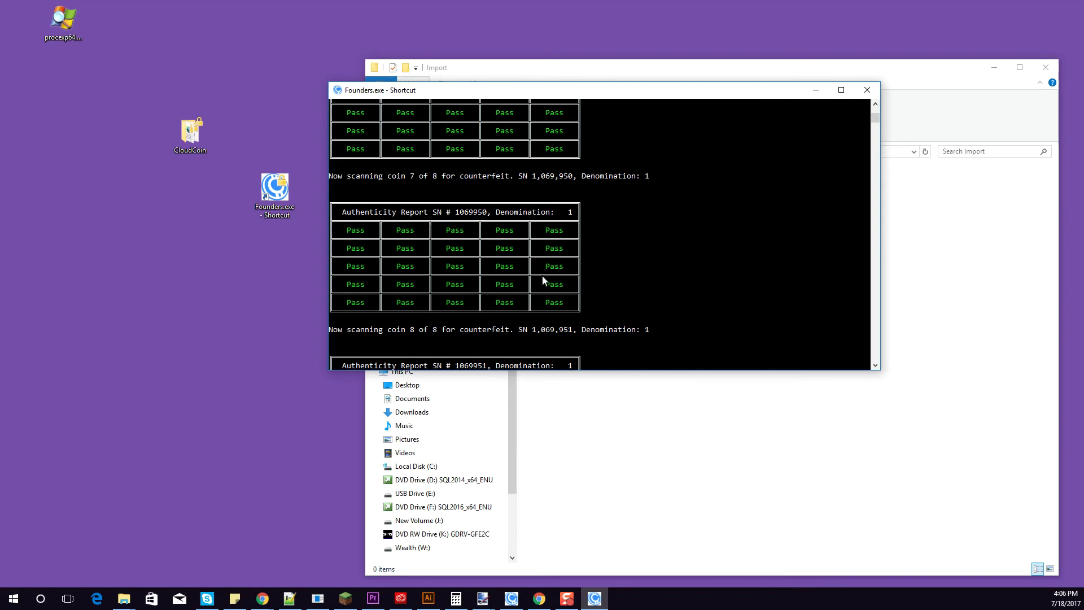
{"action": "scroll", "coordinate": [536, 280], "scroll_direction": "down", "scroll_amount": 10}
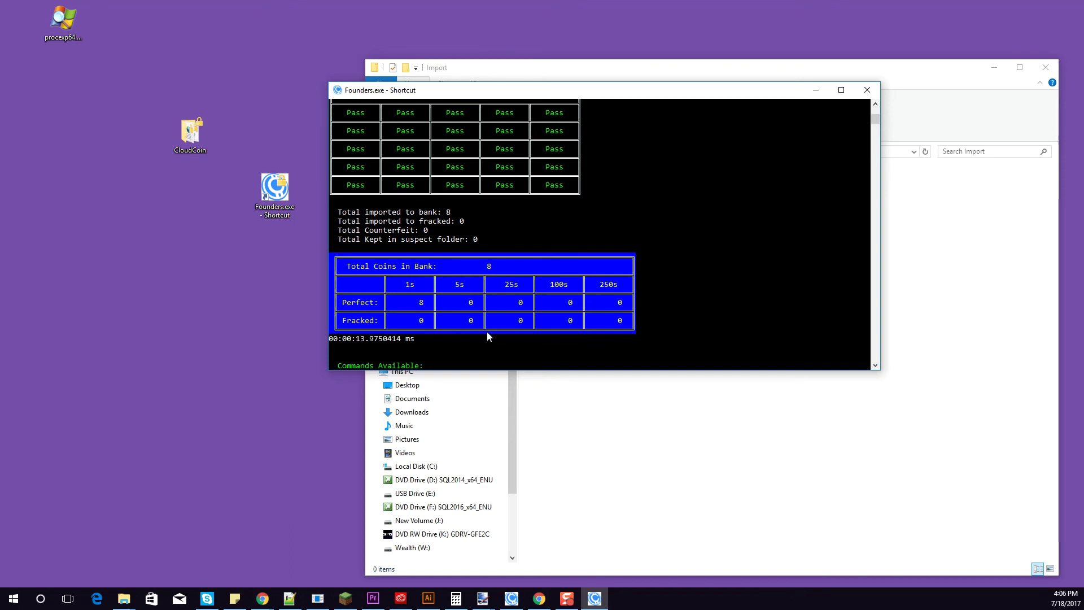
{"action": "scroll", "coordinate": [487, 337], "scroll_direction": "down", "scroll_amount": 2}
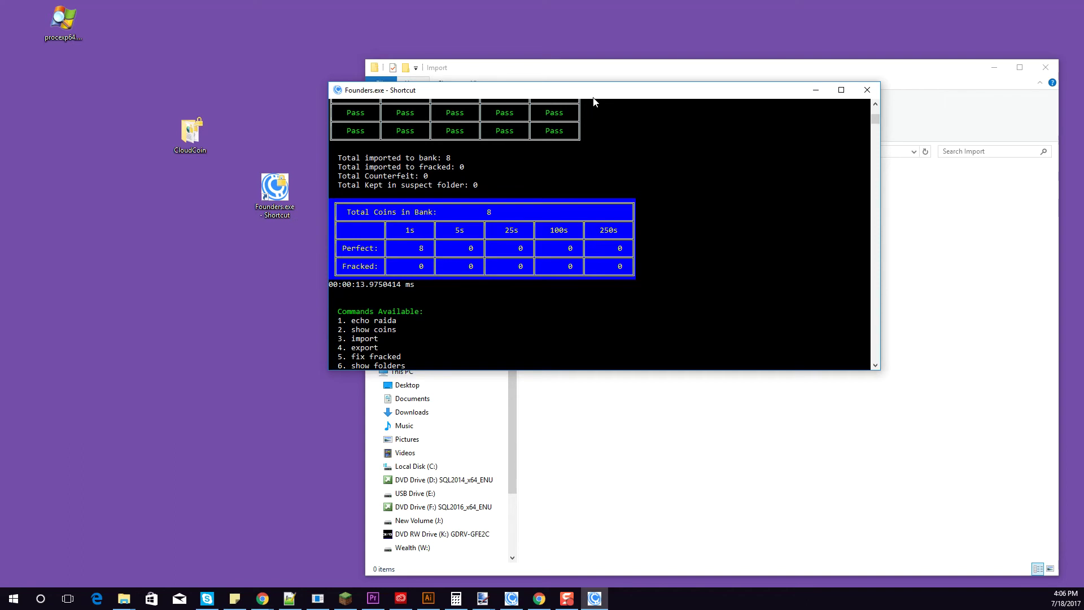
{"action": "left_click_drag", "start_coordinate": [600, 96], "coordinate": [577, 227]}
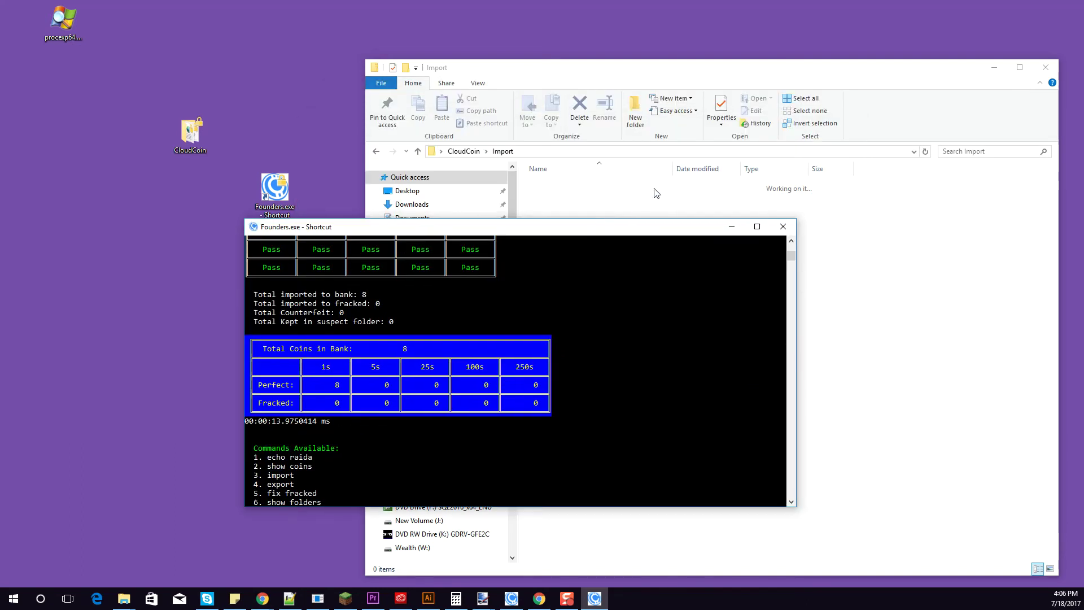
{"action": "left_click_drag", "start_coordinate": [577, 232], "coordinate": [563, 170]}
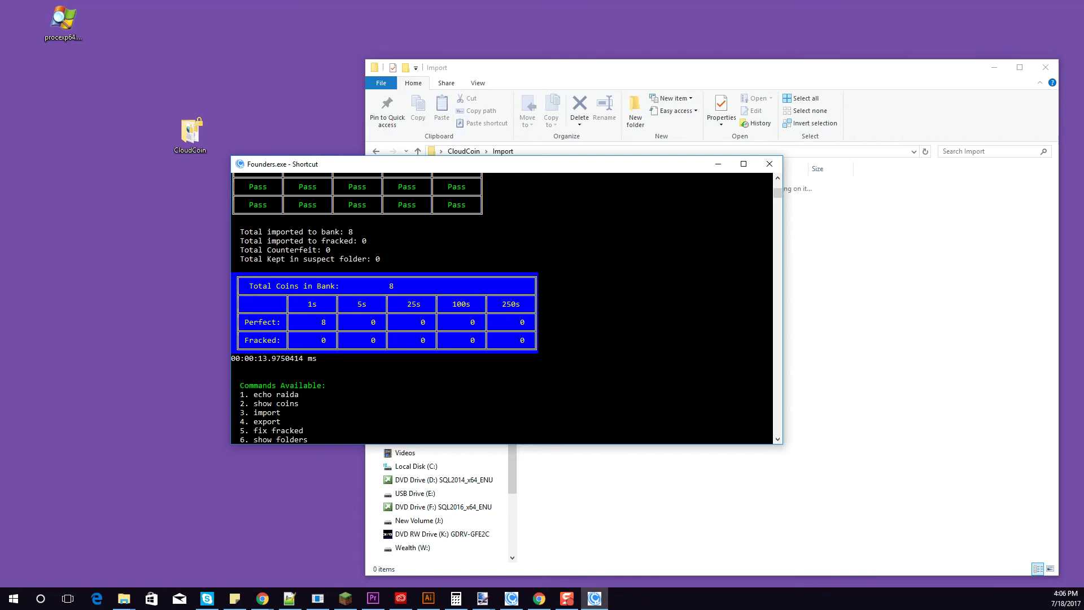
Open the CloudCoin folder's Imported subfolder to check the processed coin files.
{"action": "left_click", "coordinate": [926, 302]}
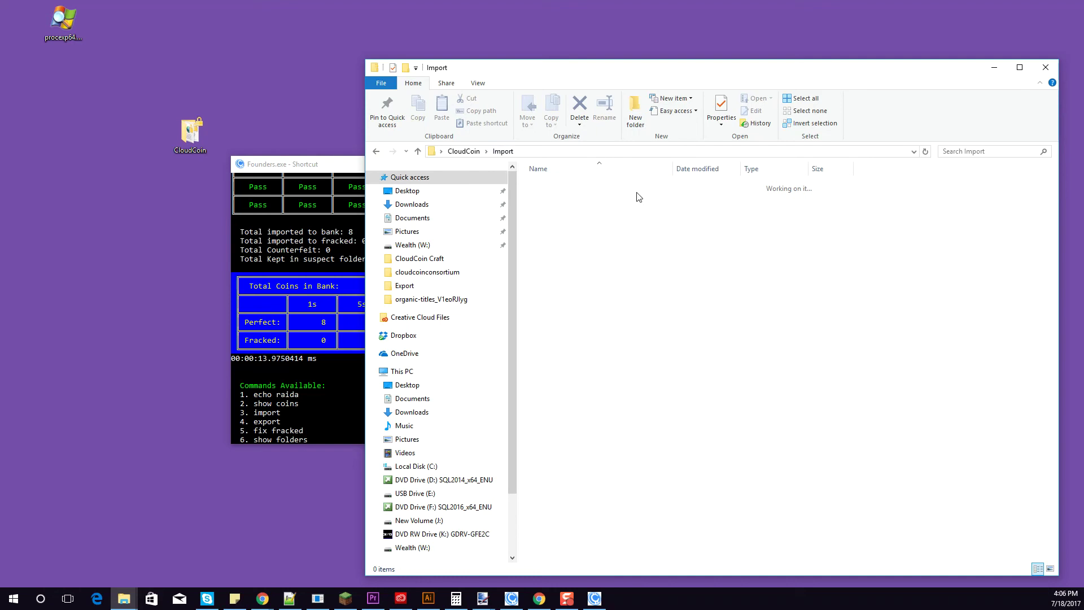
{"action": "left_click", "coordinate": [468, 151]}
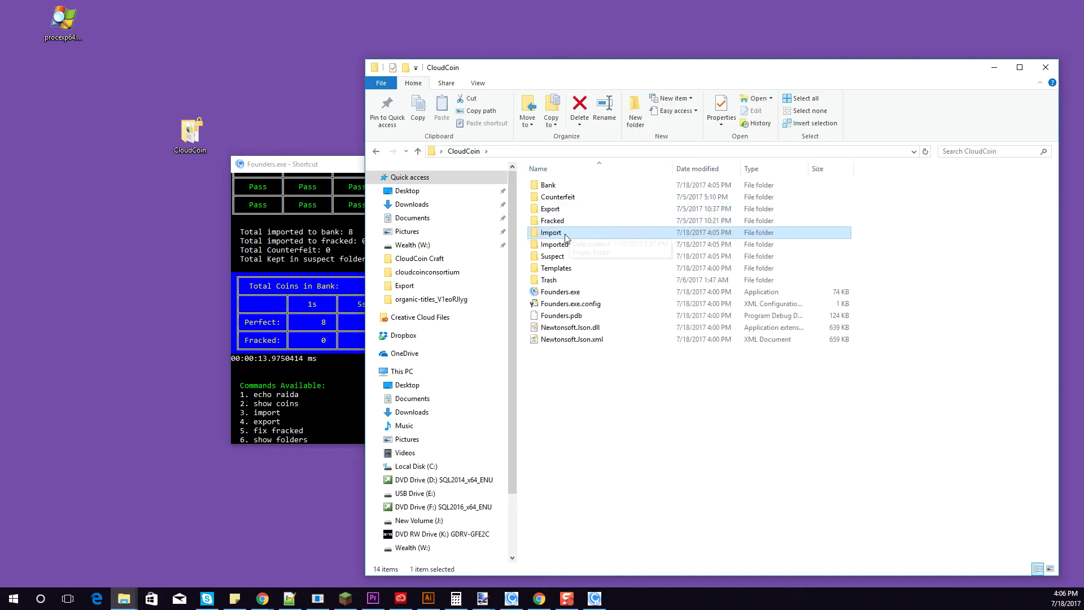
{"action": "double_click", "coordinate": [560, 246]}
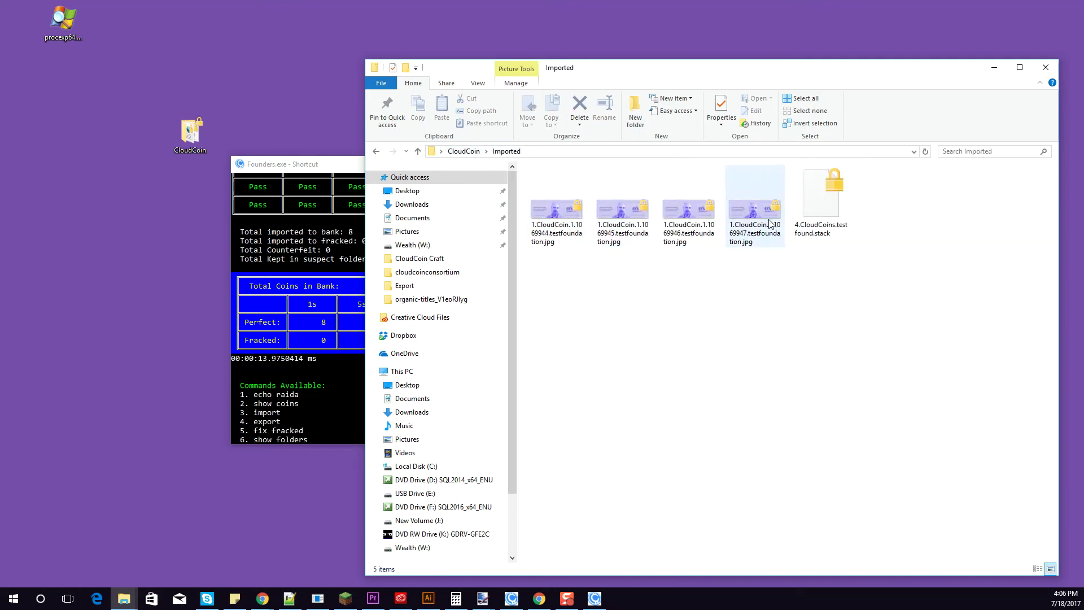
Return to the Import folder and place 1.CloudCoins.iphonet2.stack in it.
{"action": "left_click", "coordinate": [463, 151]}
{"action": "double_click", "coordinate": [553, 232]}
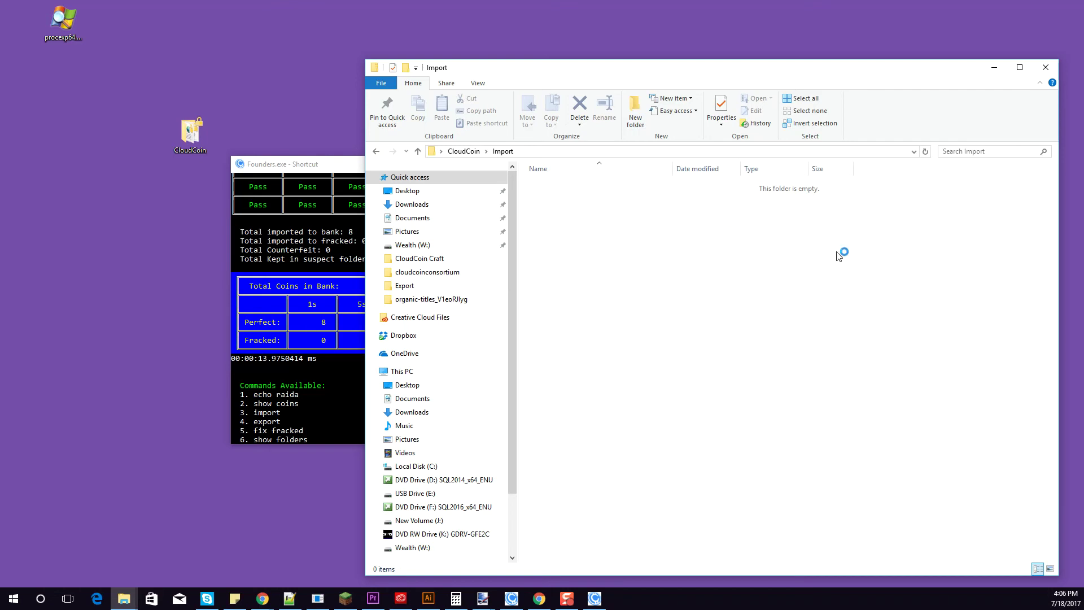
{"action": "left_click_drag", "start_coordinate": [1083, 226], "coordinate": [777, 291]}
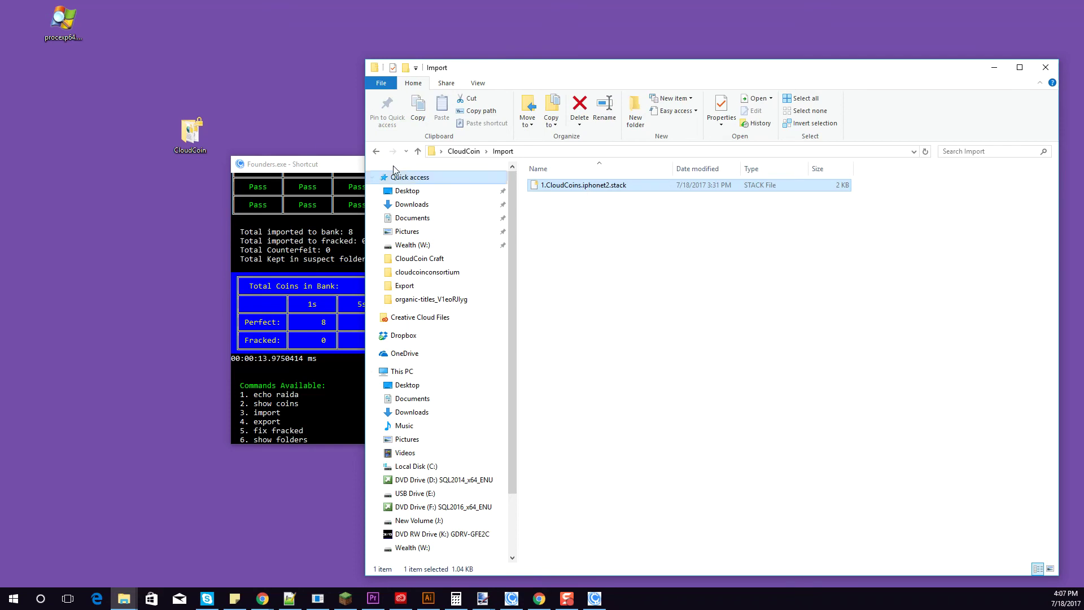
Import the iphonet2 stack with Founders command 3, review its authenticity report, and return to the Import folder window.
{"action": "left_click", "coordinate": [354, 166]}
{"action": "left_click_drag", "start_coordinate": [355, 165], "coordinate": [379, 127]}
{"action": "left_click", "coordinate": [491, 226]}
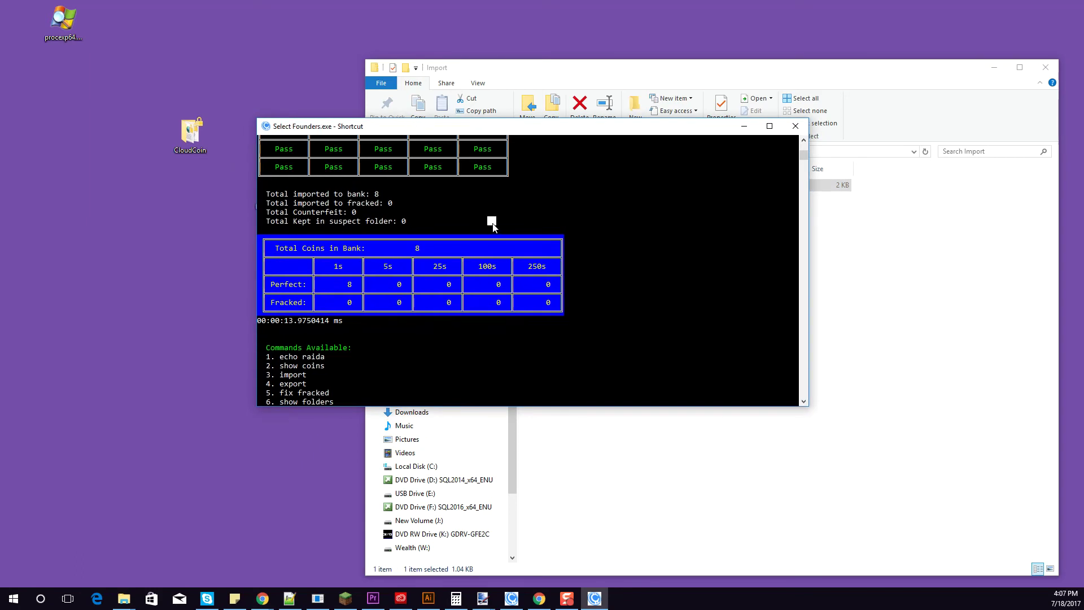
{"action": "type", "text": "32"}
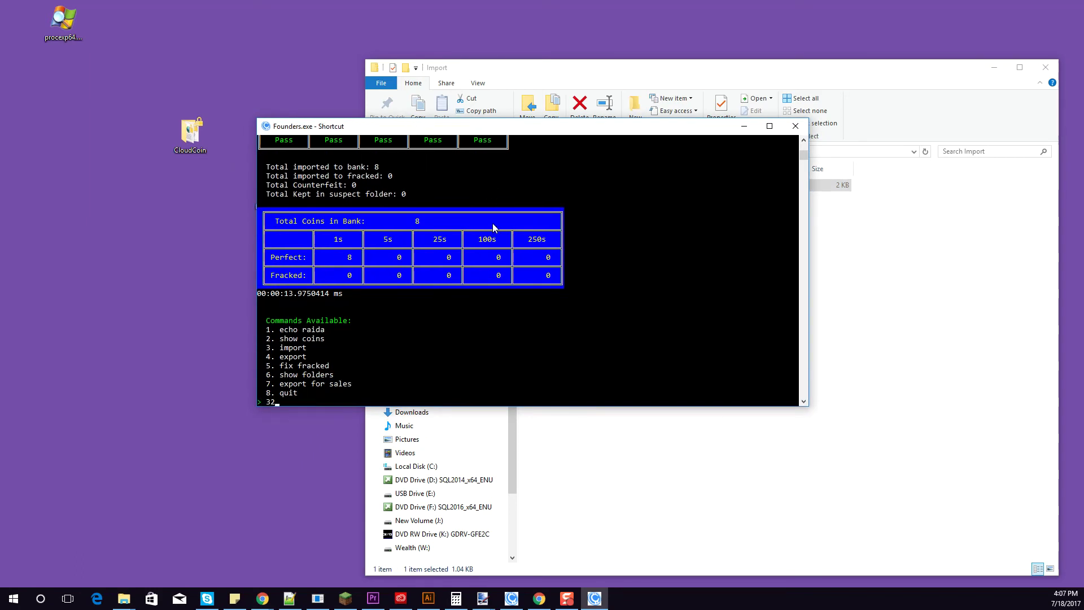
{"action": "key", "text": "Return"}
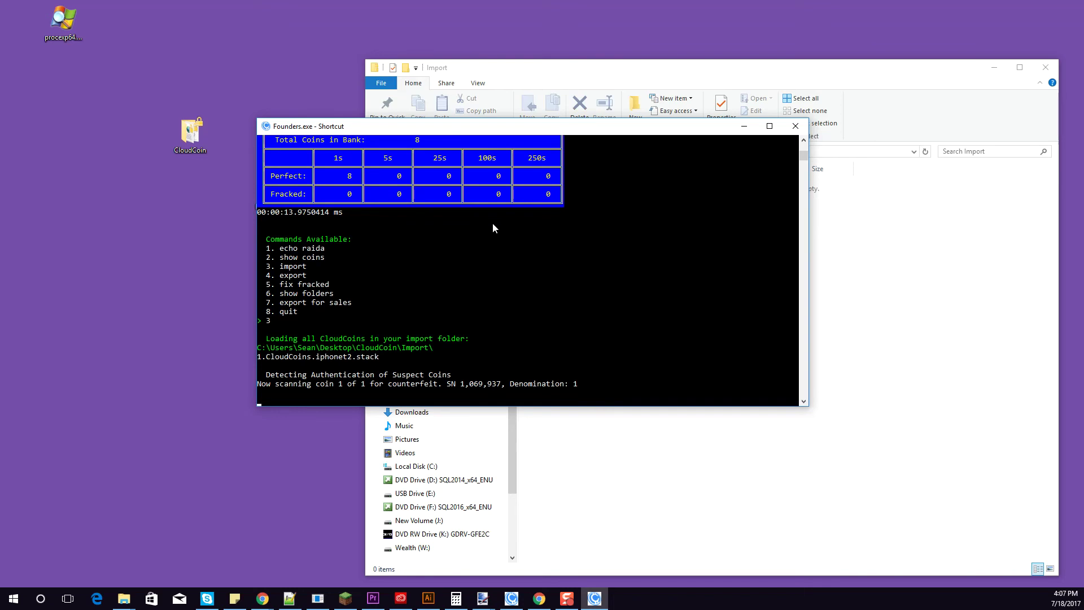
{"action": "scroll", "coordinate": [477, 267], "scroll_direction": "up", "scroll_amount": 2}
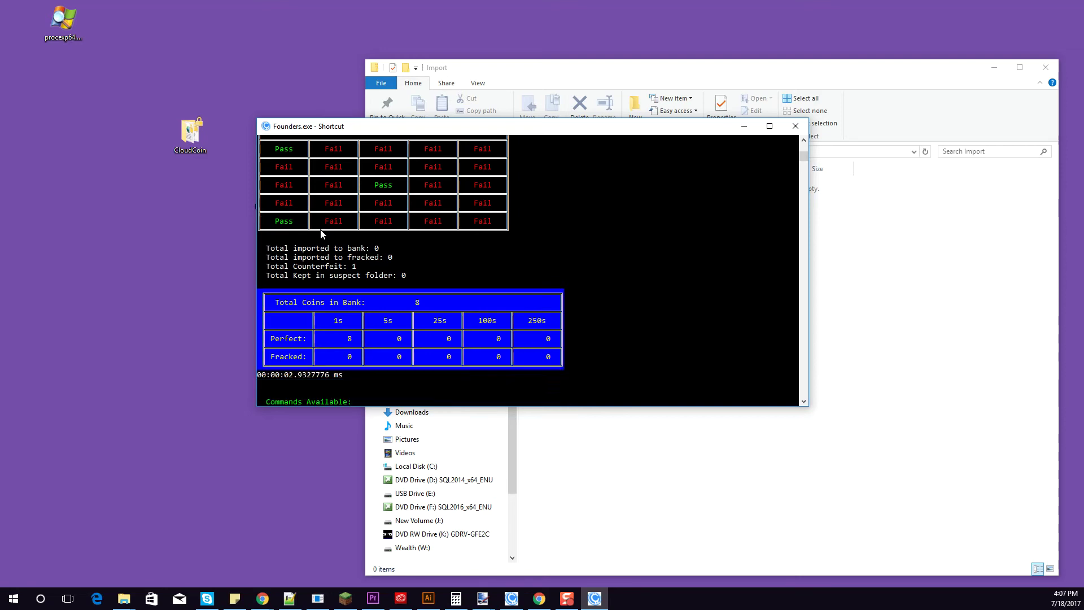
{"action": "left_click", "coordinate": [842, 279]}
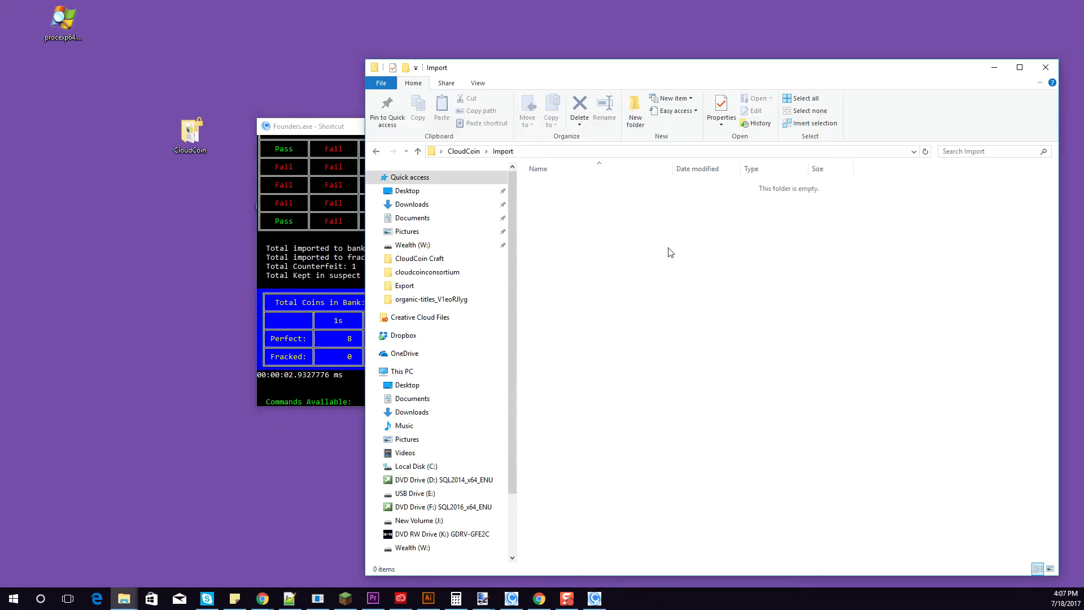
Open the CloudCoin folder's Counterfeit subfolder to check for the rejected coin file, then put that window away.
{"action": "double_click", "coordinate": [190, 134]}
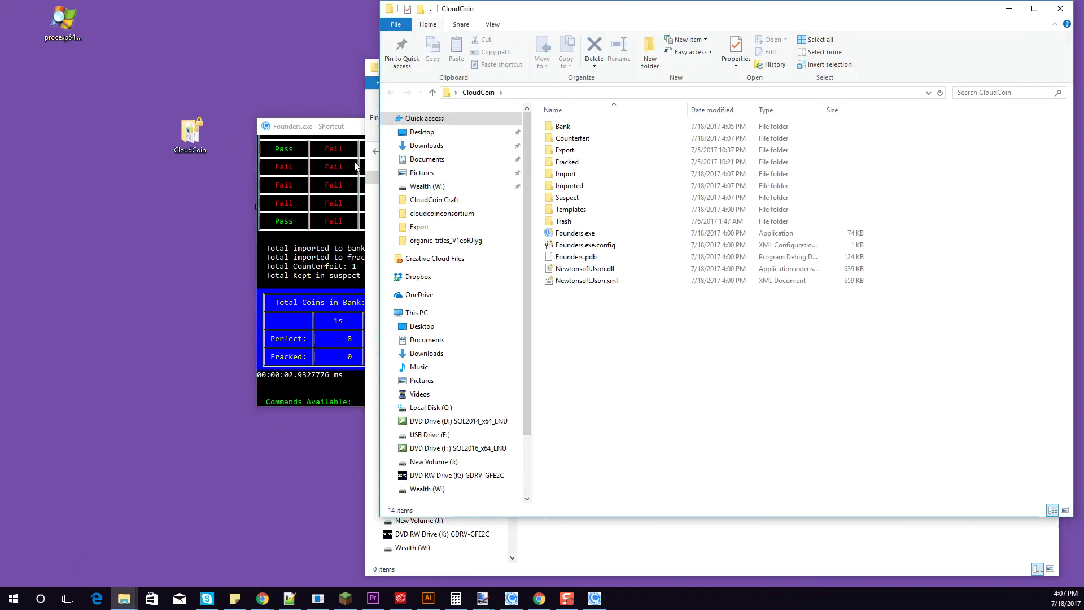
{"action": "double_click", "coordinate": [565, 138]}
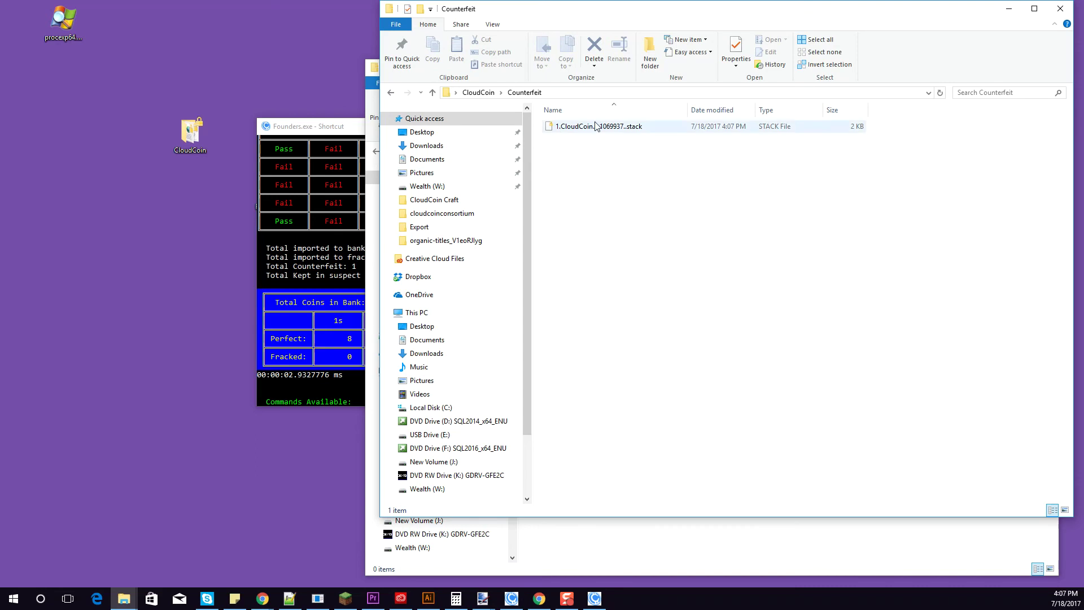
{"action": "left_click", "coordinate": [1008, 10]}
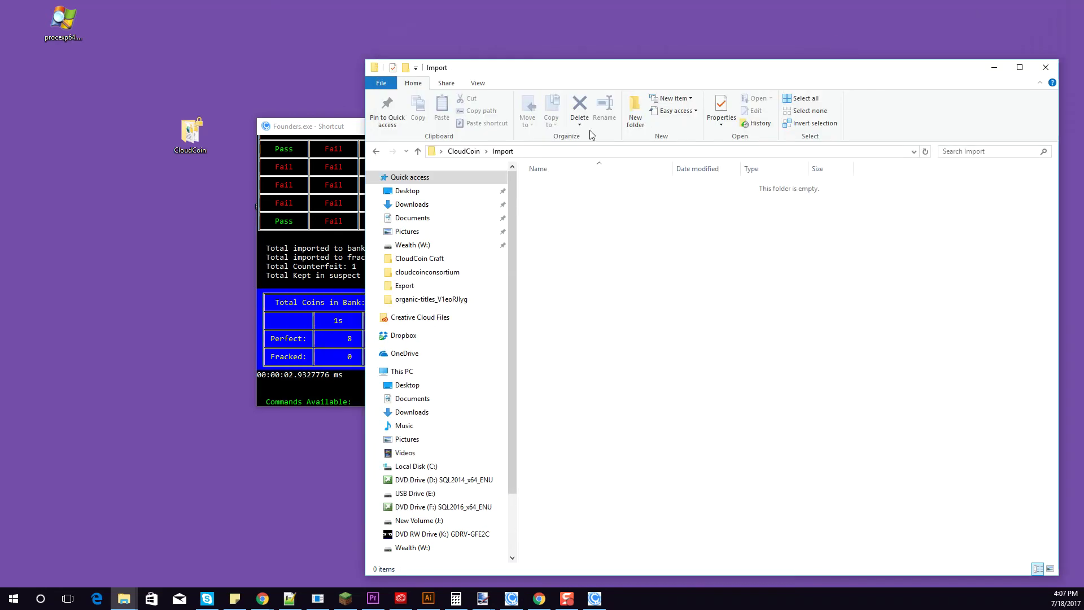
Start an export in Founders with command 4, choosing the jpgs format and two 1s coins.
{"action": "left_click", "coordinate": [309, 129]}
{"action": "left_click_drag", "start_coordinate": [383, 131], "coordinate": [417, 75]}
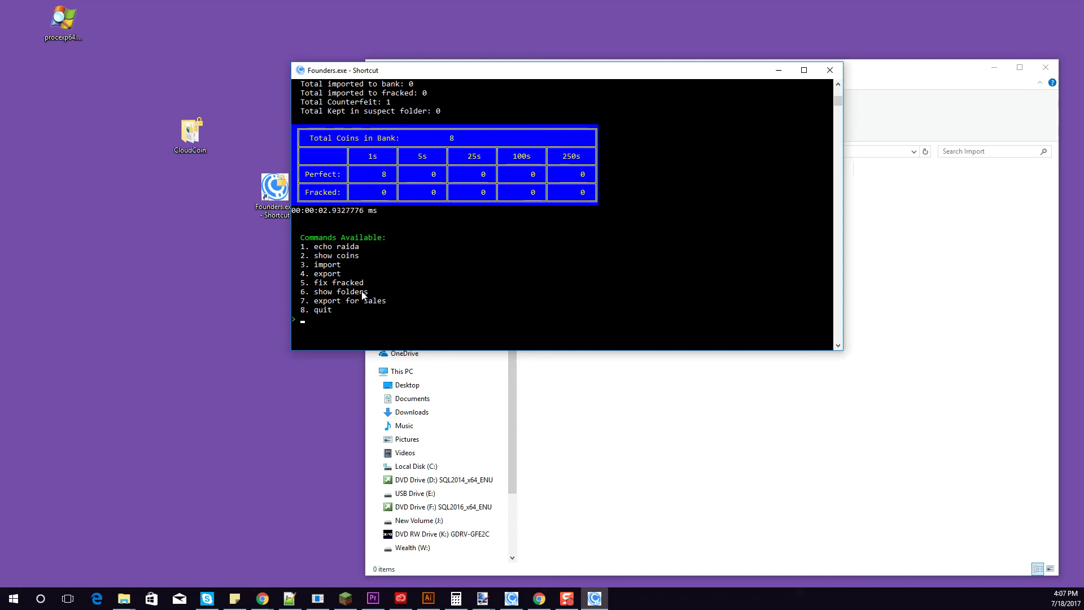
{"action": "left_click", "coordinate": [425, 292]}
{"action": "type", "text": "4"}
{"action": "key", "text": "Return"}
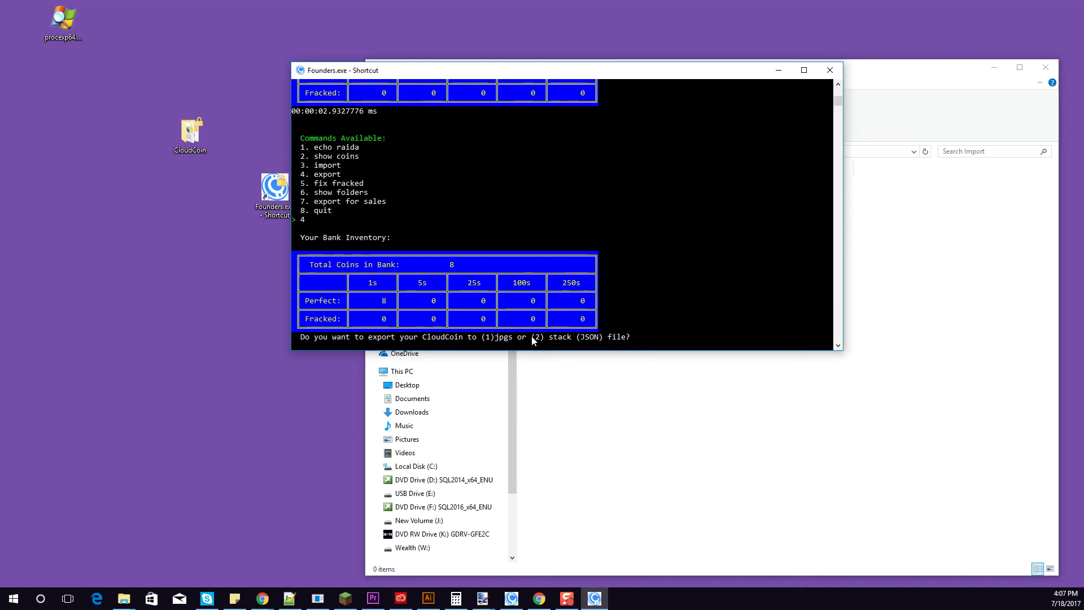
{"action": "type", "text": "1"}
{"action": "key", "text": "Return"}
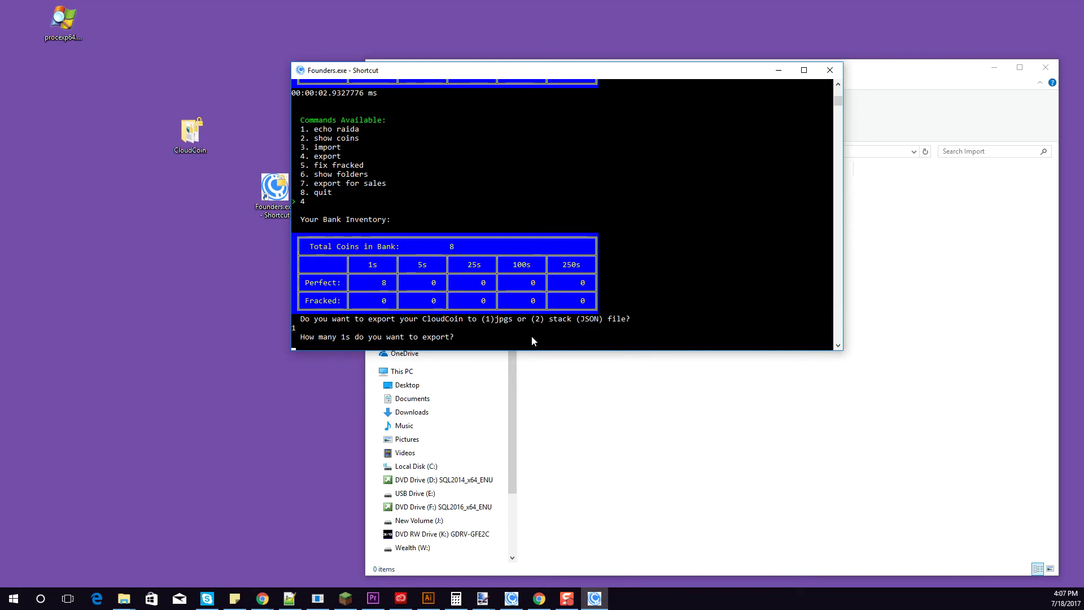
{"action": "type", "text": "2"}
{"action": "key", "text": "Return"}
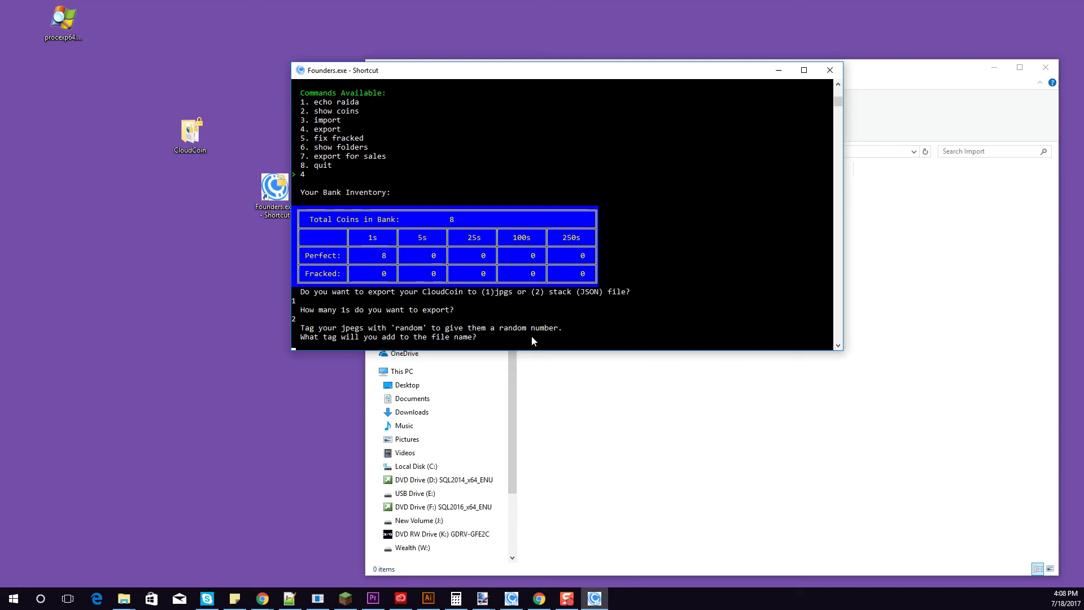
Tag the JPG export with the recipient's first name followed by "for helping move" and write the files.
{"action": "type", "text": "john"}
{"action": "type", "text": "for hel"}
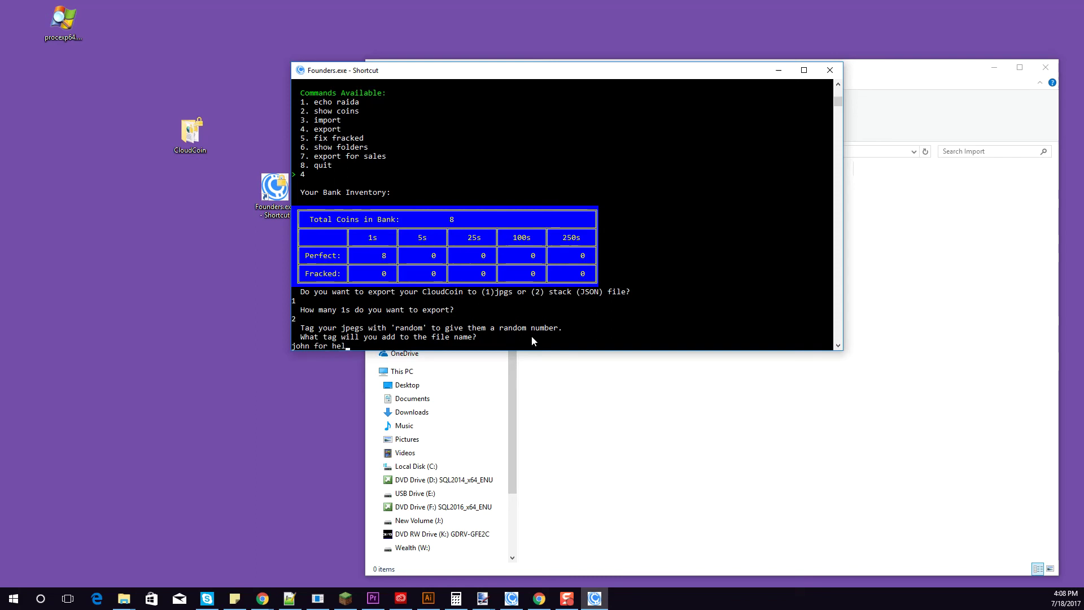
{"action": "type", "text": "ping move"}
{"action": "key", "text": "Return"}
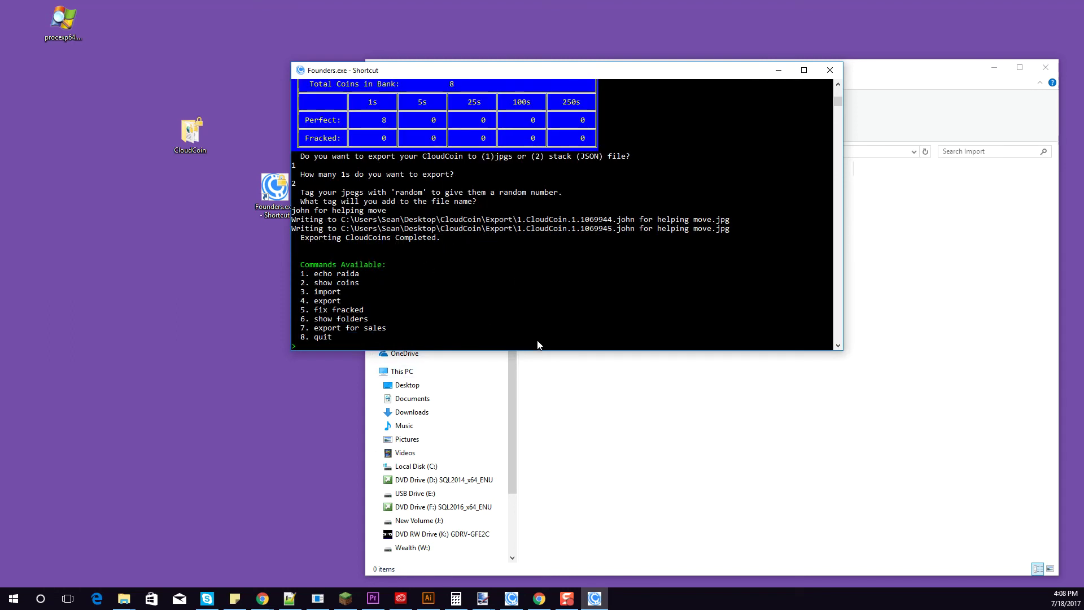
Open the CloudCoin folder's Export subfolder to check the exported JPG coins.
{"action": "left_click", "coordinate": [602, 377]}
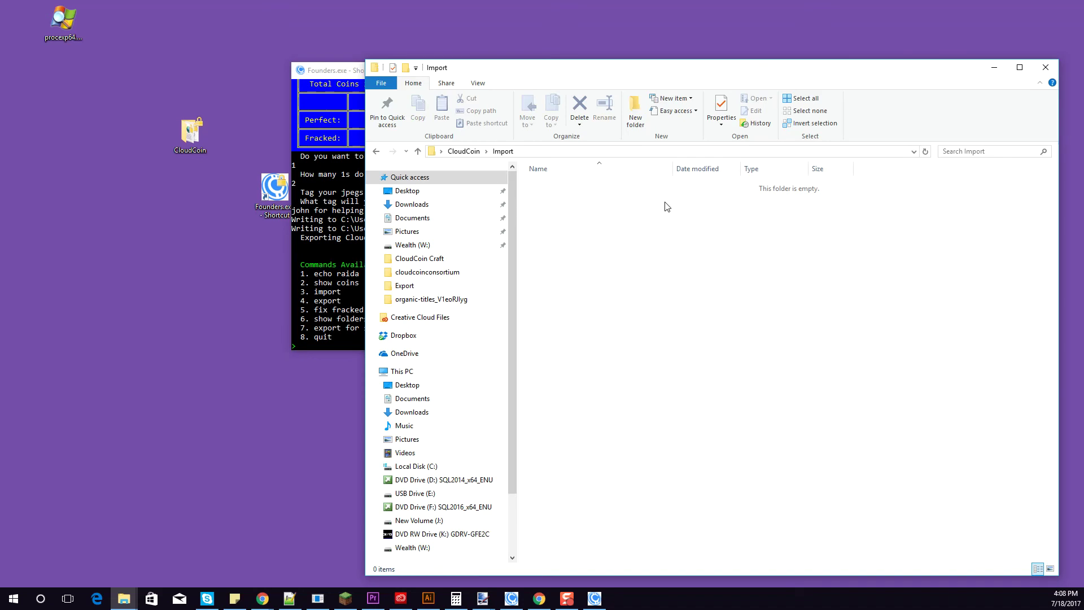
{"action": "left_click", "coordinate": [464, 151]}
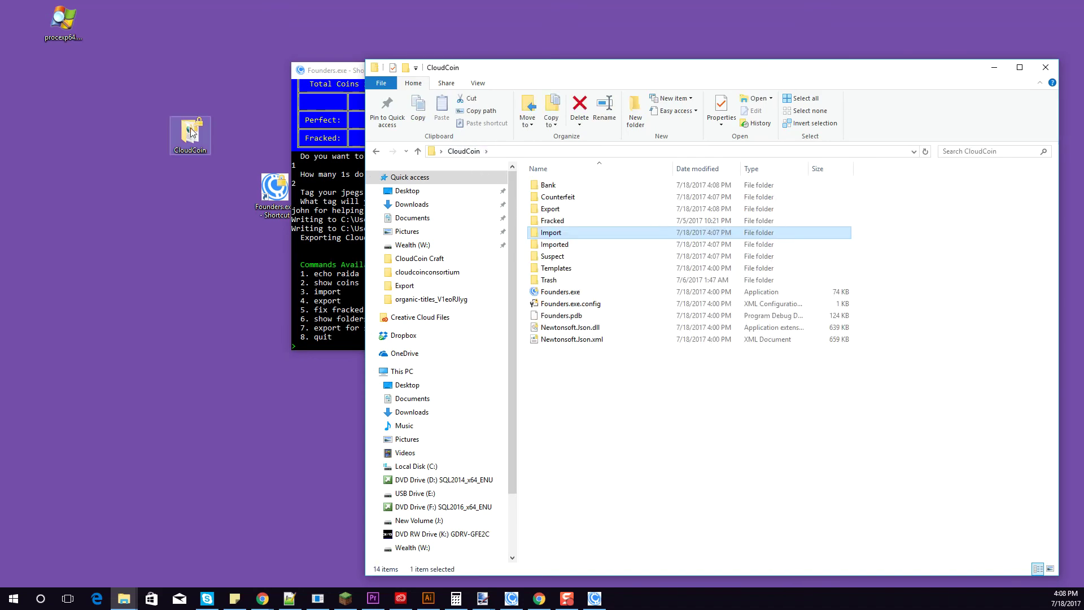
{"action": "left_click", "coordinate": [552, 213]}
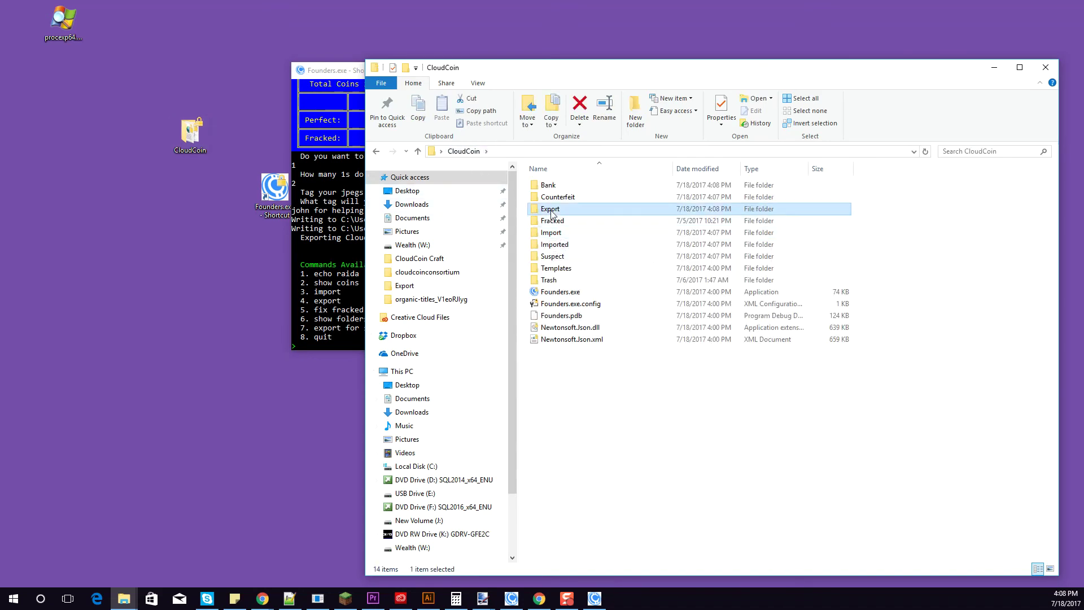
{"action": "double_click", "coordinate": [552, 214]}
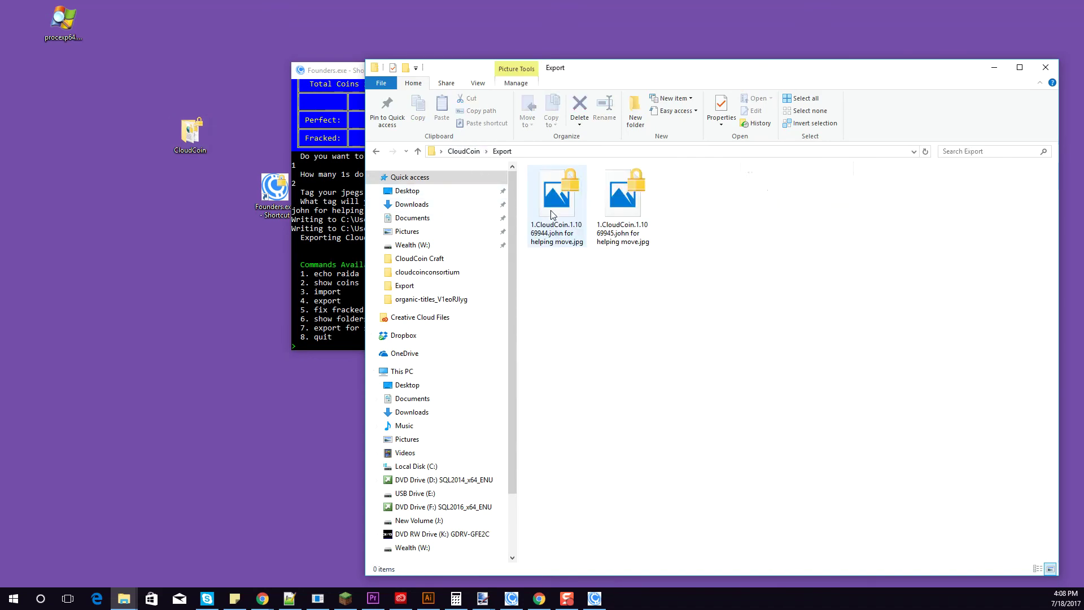
View both exported coin images in Photos, close the viewer, and select both files in the Export folder.
{"action": "left_click", "coordinate": [633, 219]}
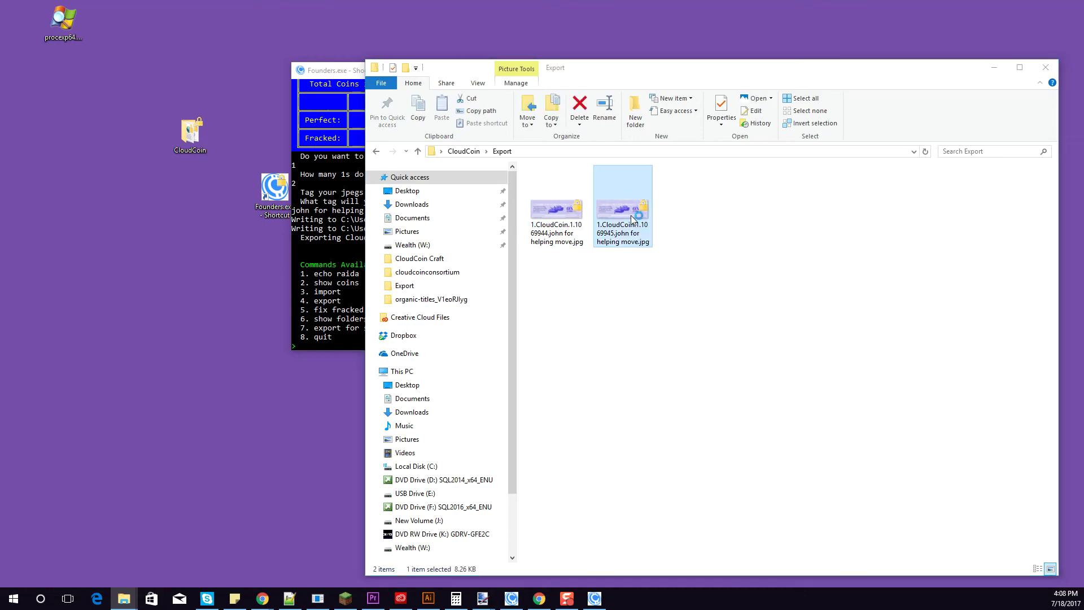
{"action": "double_click", "coordinate": [631, 215]}
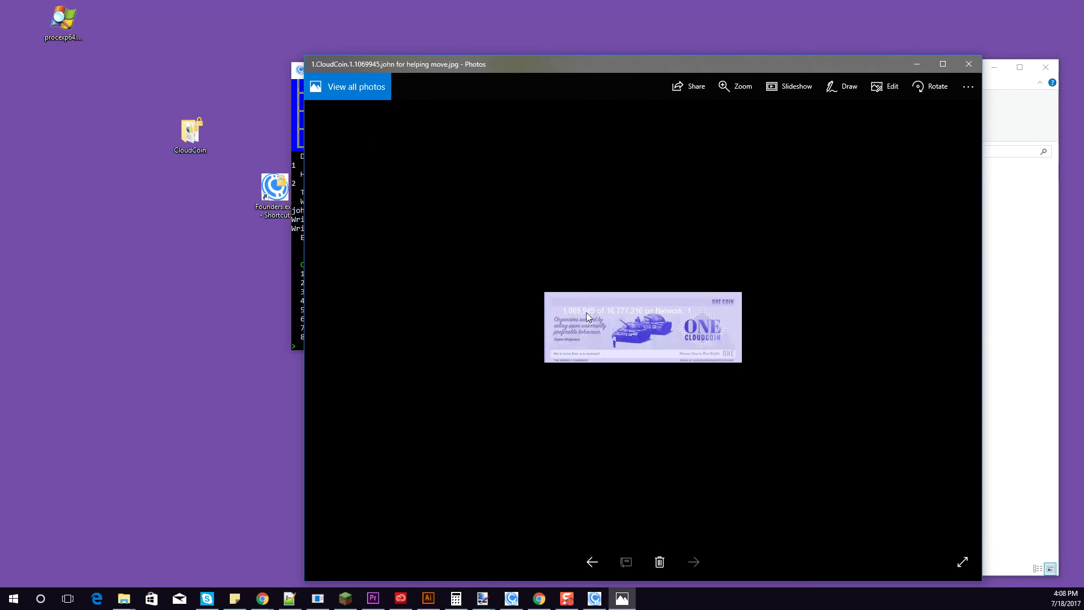
{"action": "left_click", "coordinate": [595, 567]}
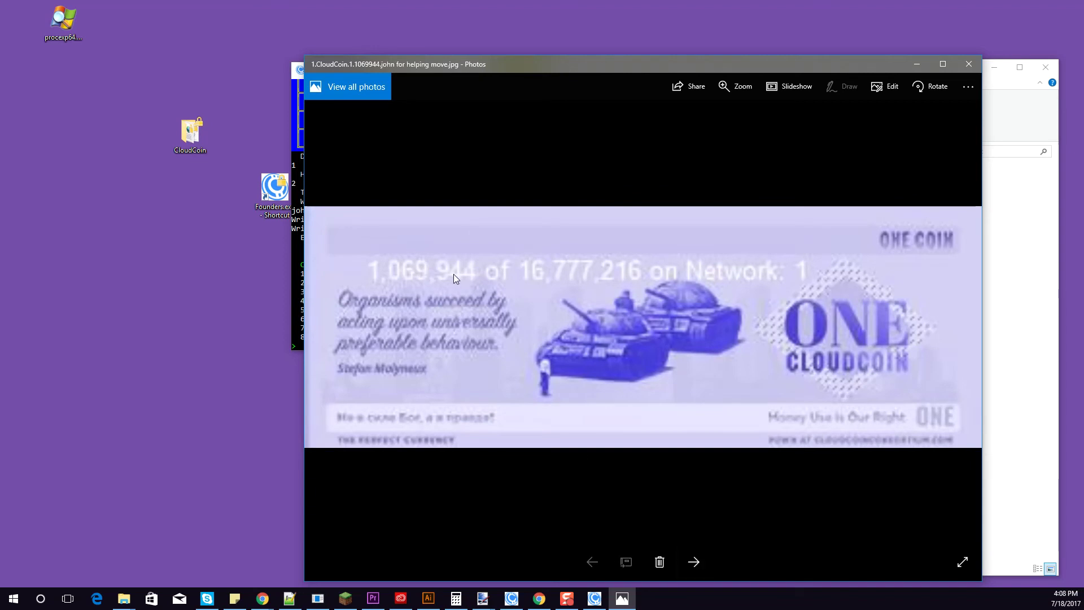
{"action": "left_click", "coordinate": [694, 561]}
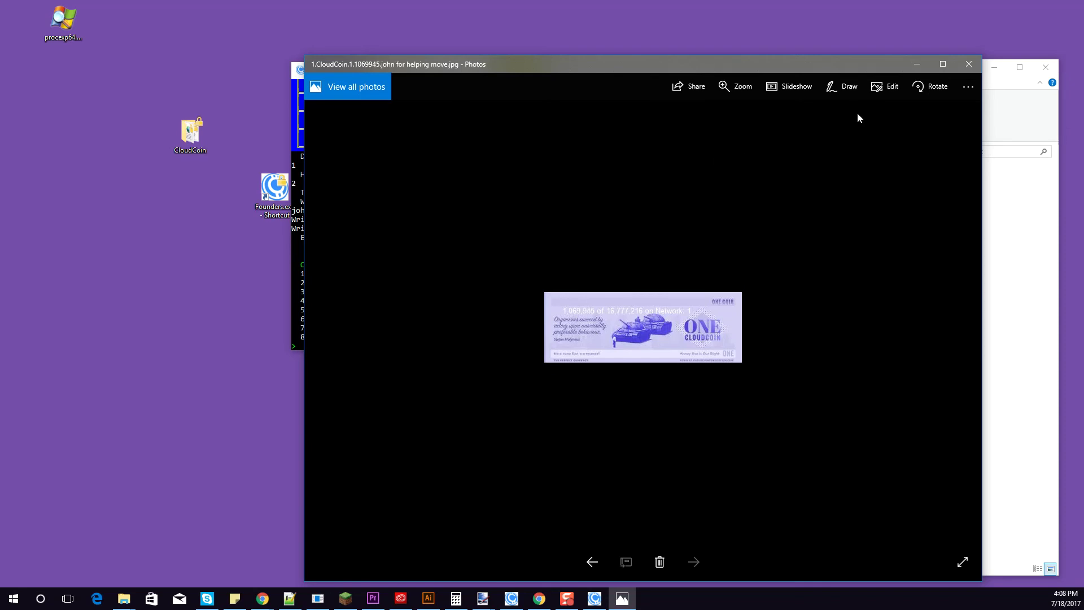
{"action": "left_click", "coordinate": [968, 65]}
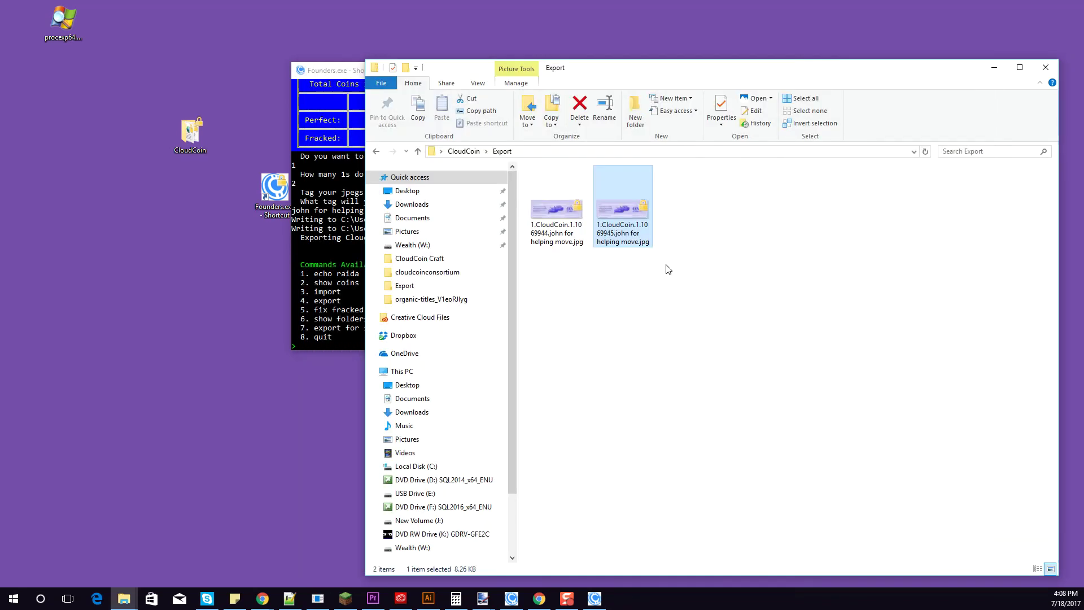
{"action": "left_click_drag", "start_coordinate": [685, 259], "coordinate": [596, 221]}
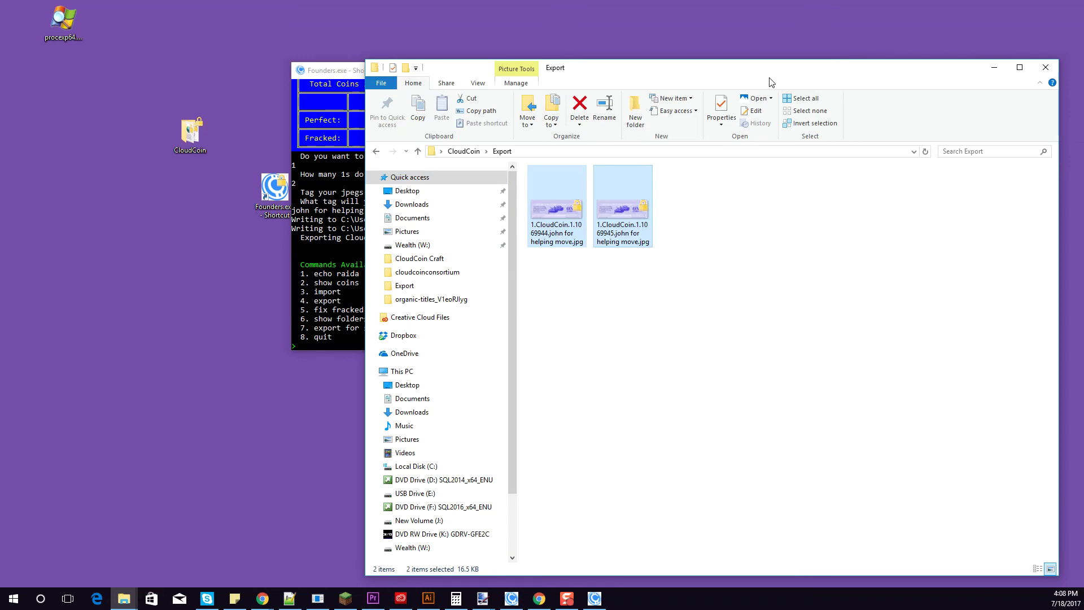
Export three 1s with Founders command 4 as a stack (JSON) file, tagged with the recipient's first name and "for making me a cake".
{"action": "left_click", "coordinate": [362, 223]}
{"action": "left_click", "coordinate": [401, 309]}
{"action": "type", "text": "4"}
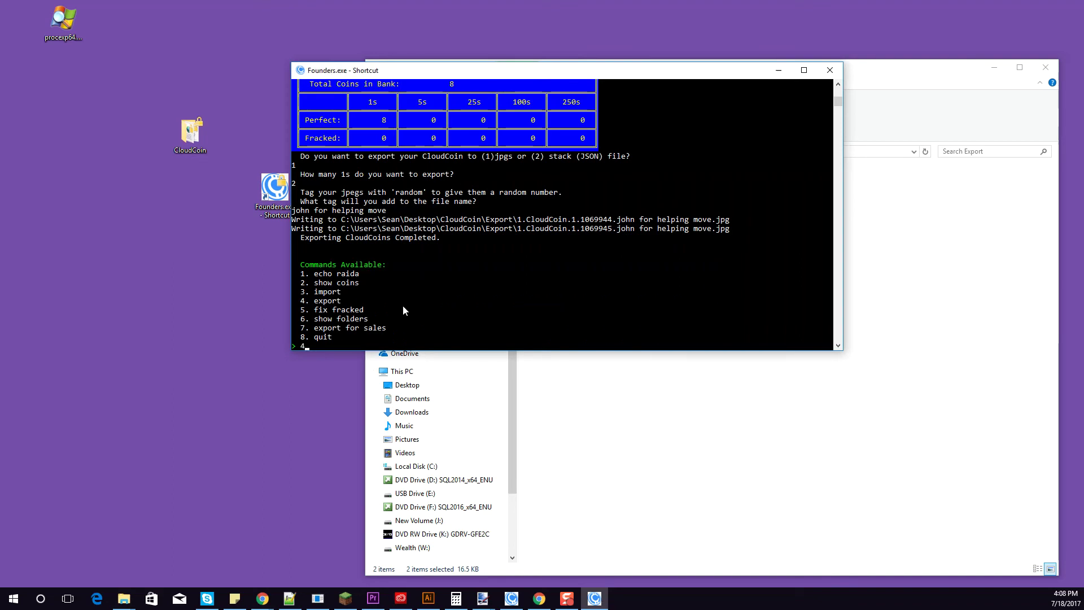
{"action": "key", "text": "Return"}
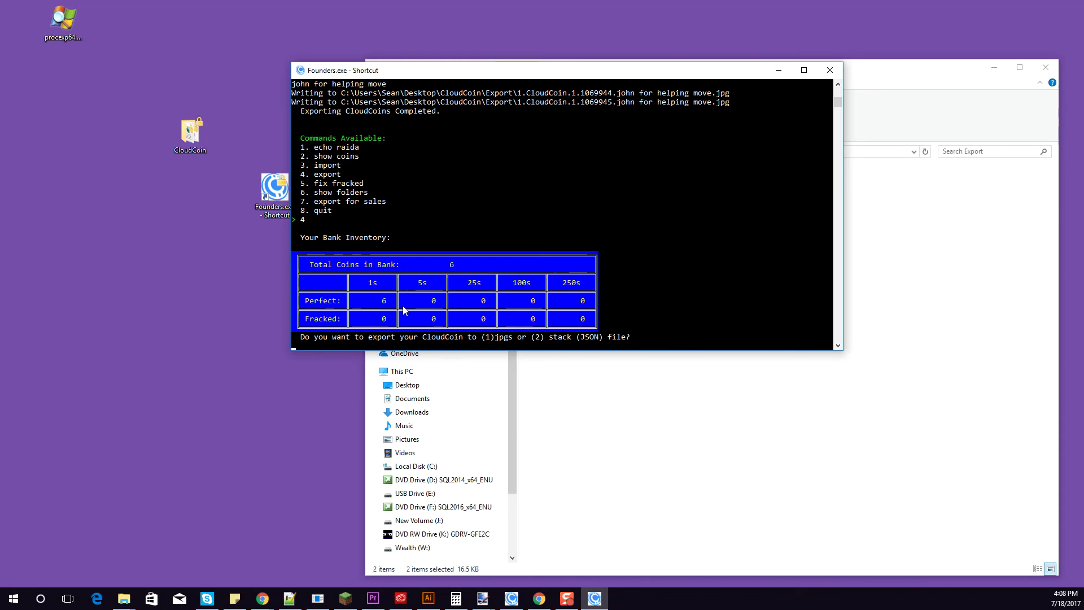
{"action": "type", "text": "2"}
{"action": "key", "text": "Return"}
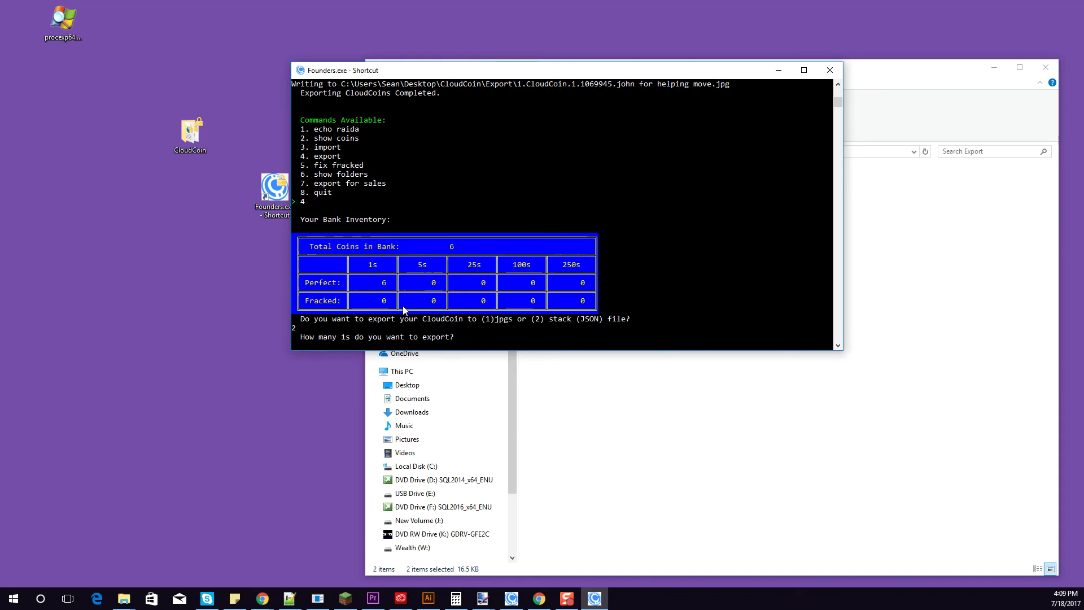
{"action": "key", "text": "Return"}
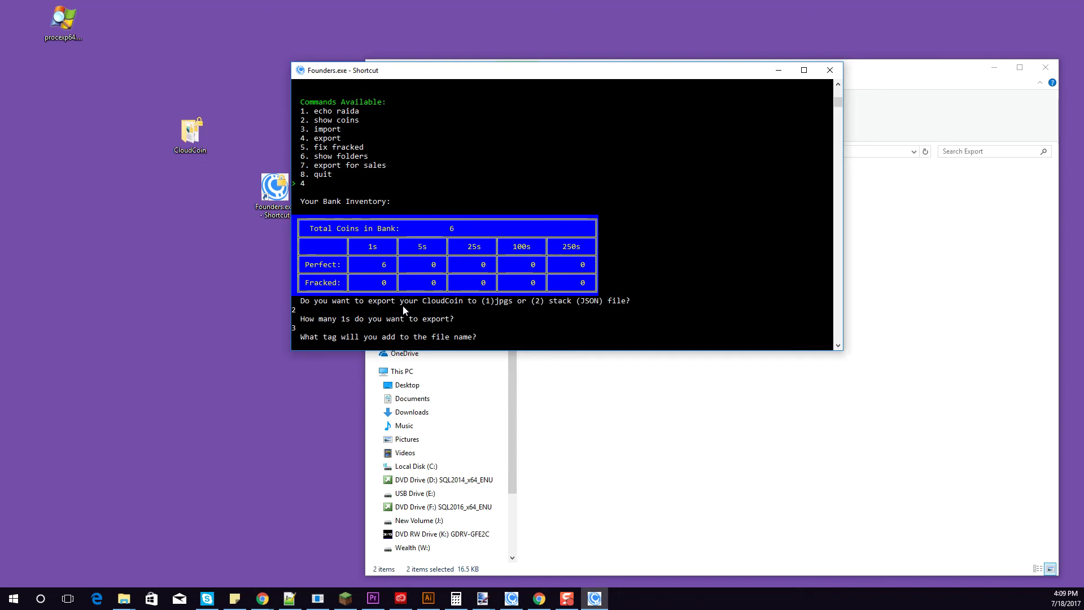
{"action": "type", "text": "Betty for making me a cak"}
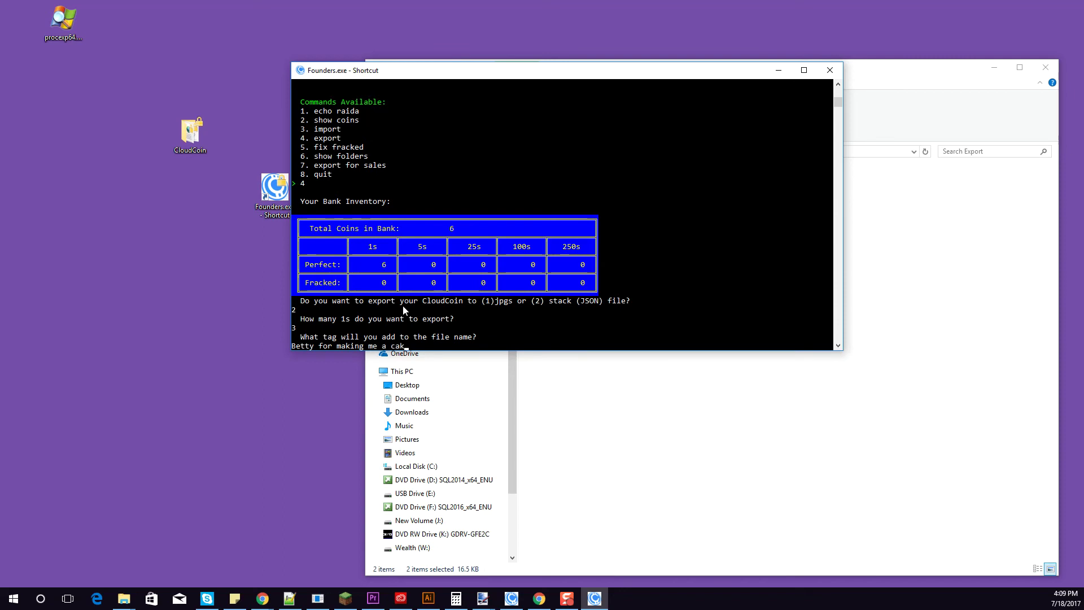
{"action": "type", "text": "e"}
{"action": "key", "text": "Return"}
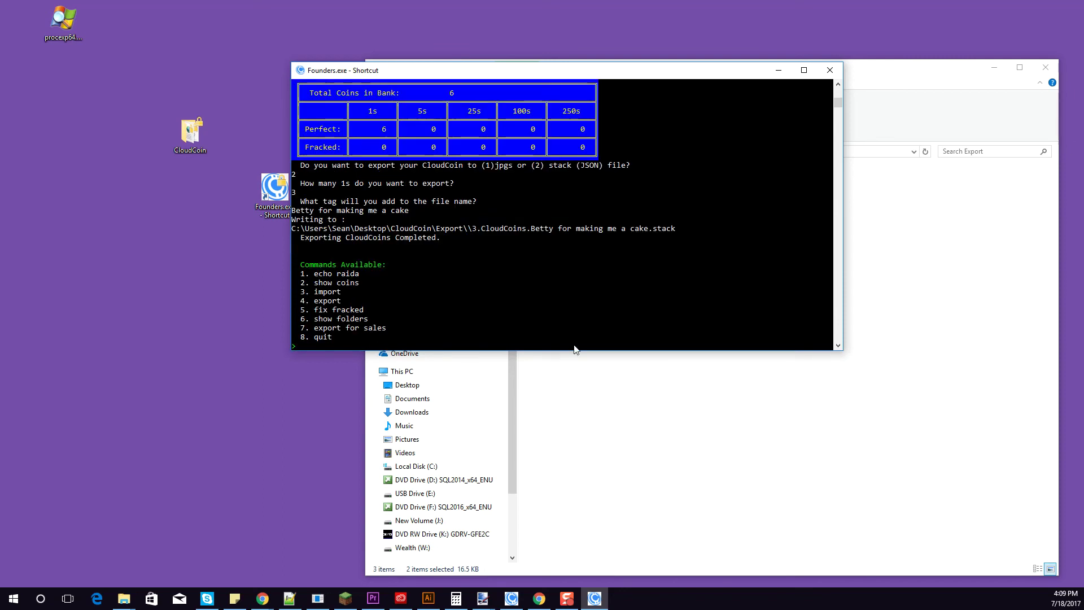
Check the new stack file beside the two JPG coins in the Export folder and revisit the Founders command list.
{"action": "left_click", "coordinate": [542, 361]}
{"action": "left_click", "coordinate": [692, 205]}
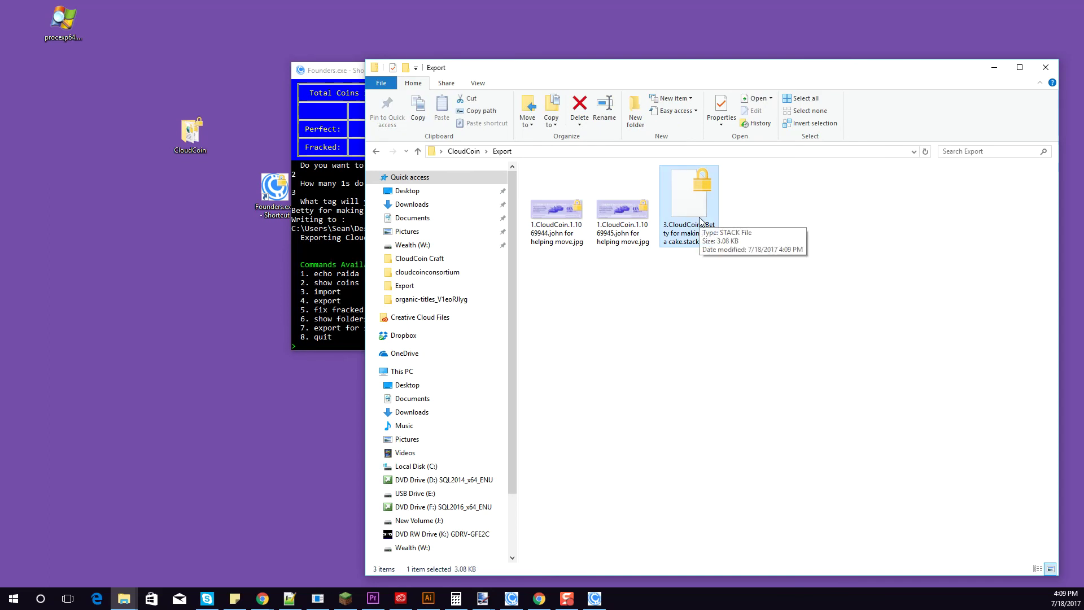
{"action": "left_click_drag", "start_coordinate": [833, 281], "coordinate": [555, 189]}
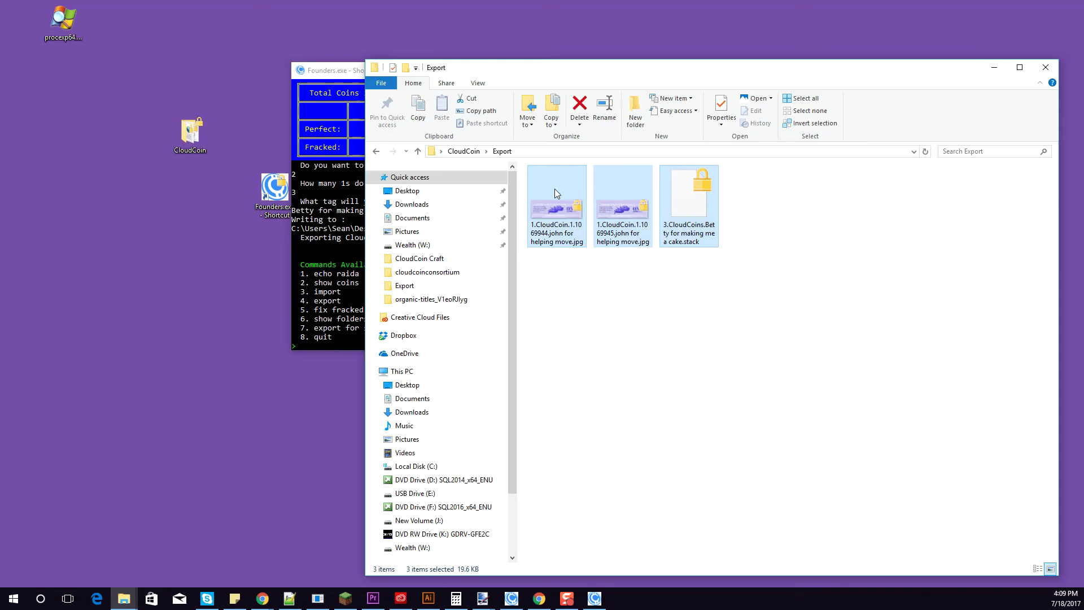
{"action": "left_click", "coordinate": [336, 77]}
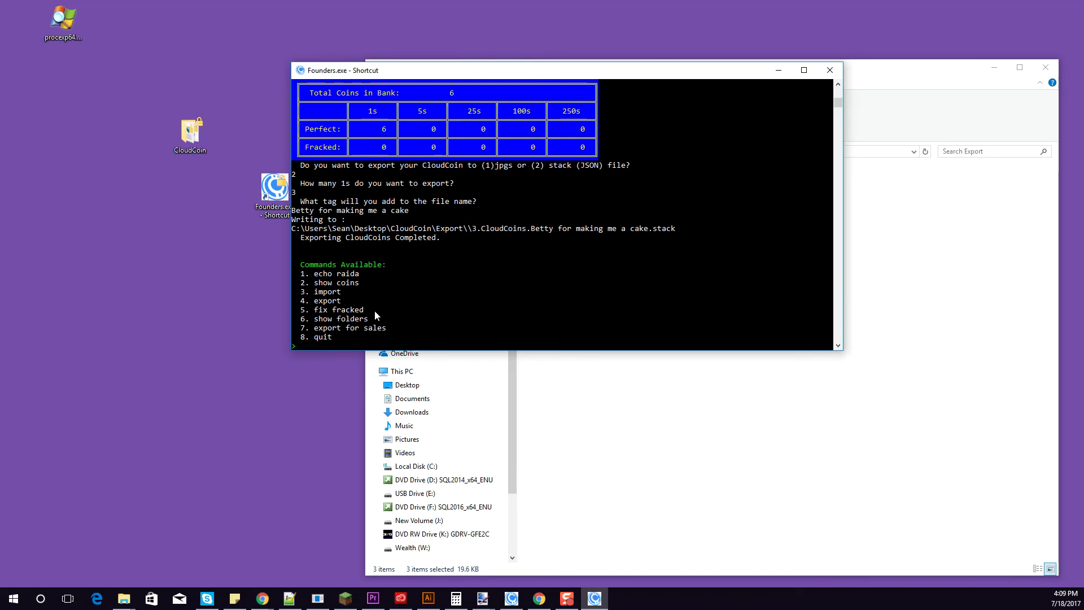
{"action": "left_click", "coordinate": [947, 281]}
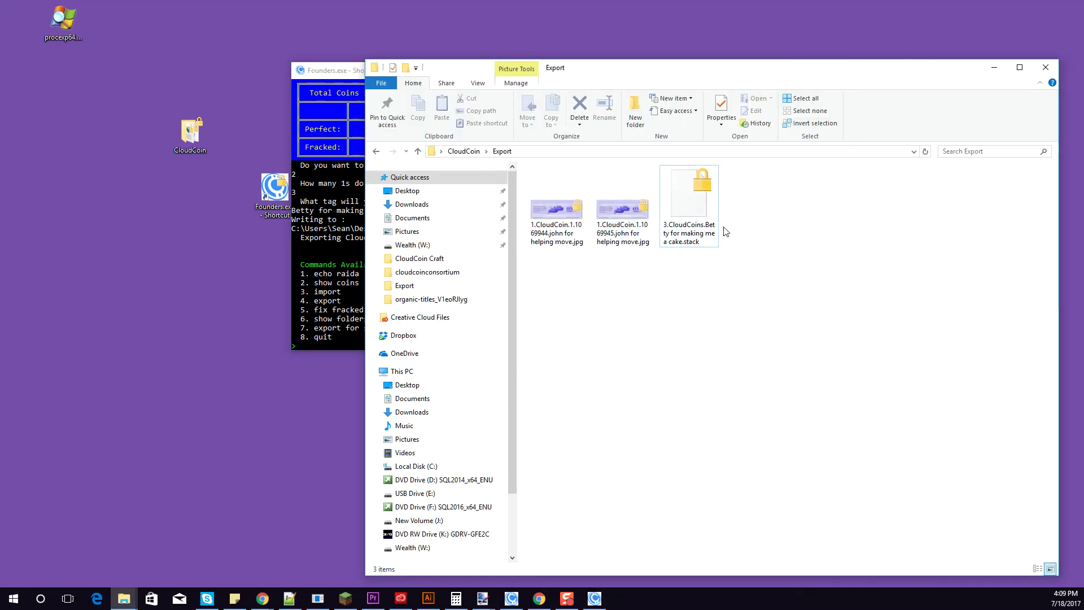
Open the exported three-coin stack file from the Export folder in Notepad++ and reposition the editor window.
{"action": "left_click", "coordinate": [686, 218]}
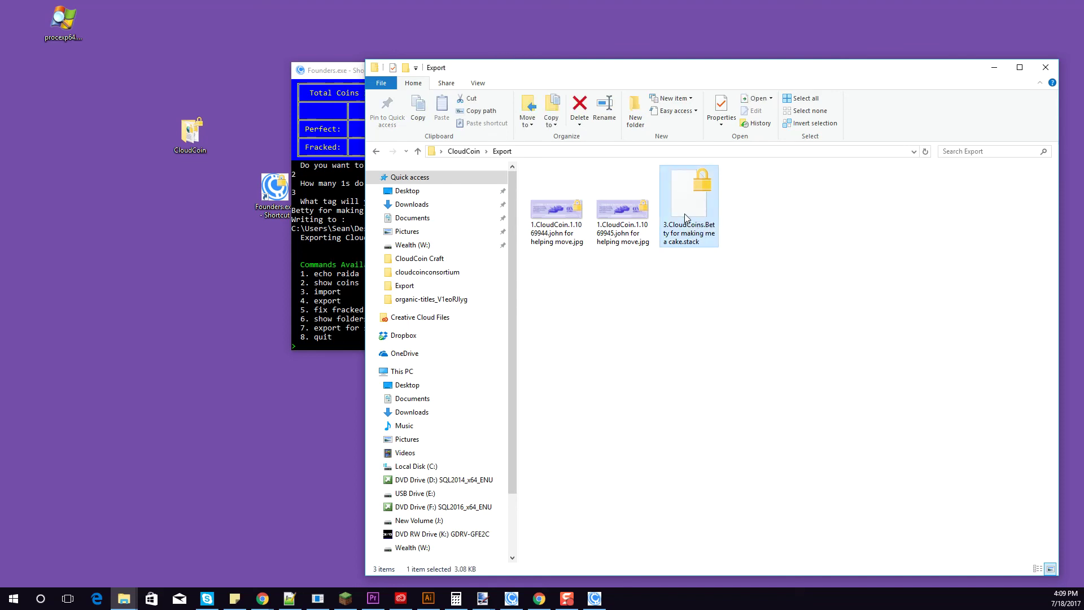
{"action": "right_click", "coordinate": [684, 210]}
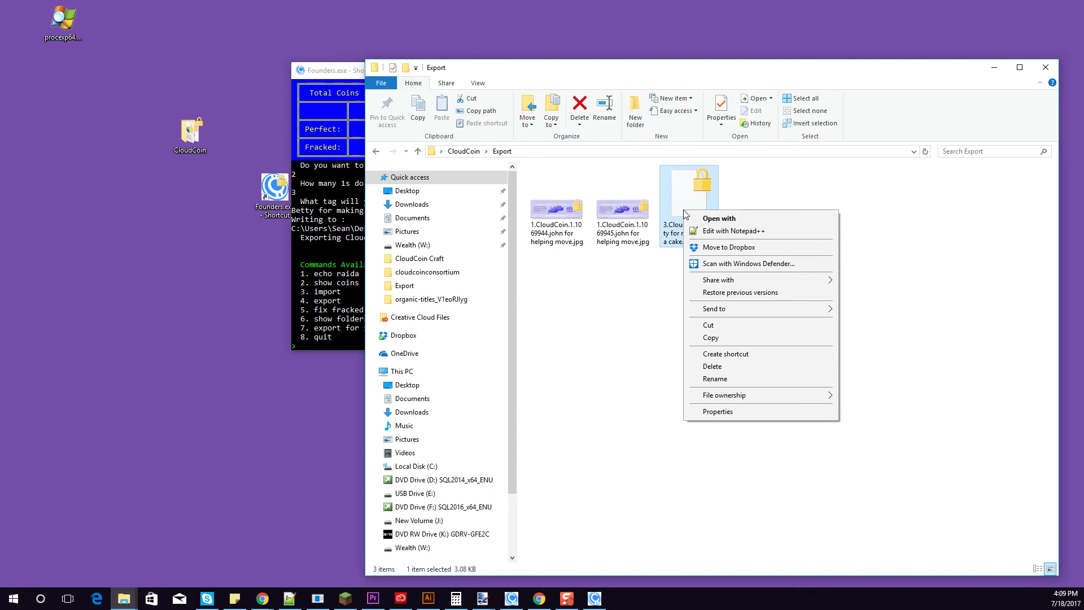
{"action": "left_click", "coordinate": [737, 231]}
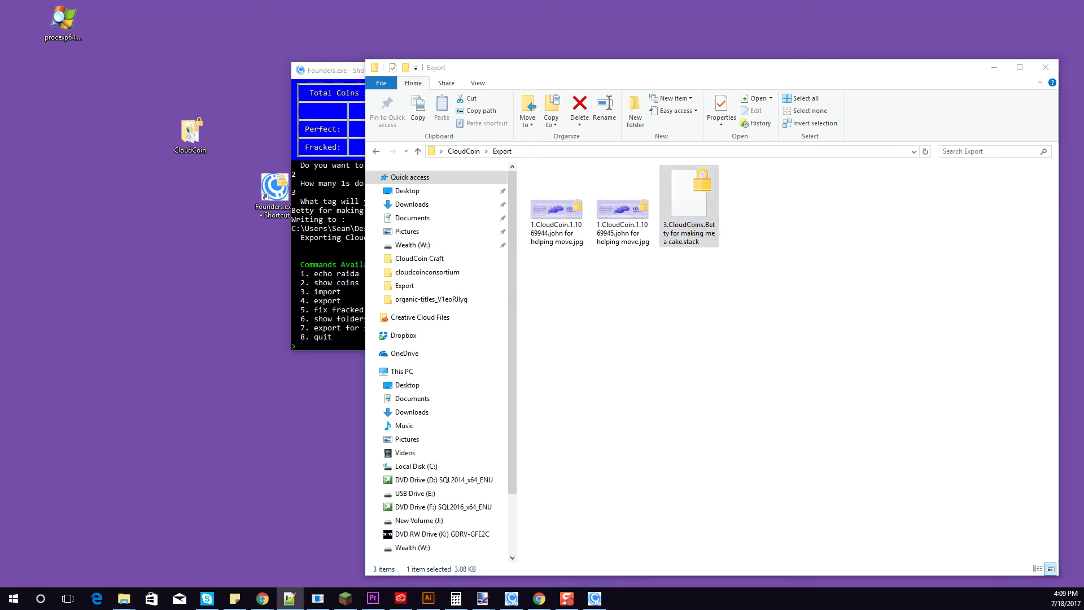
{"action": "left_click_drag", "start_coordinate": [683, 8], "coordinate": [353, 53]}
Examine the three coin entries in the stack file, including their serial numbers, authenticity numbers and expiration dates.
{"action": "scroll", "coordinate": [501, 173], "scroll_direction": "down", "scroll_amount": 4}
{"action": "scroll", "coordinate": [503, 172], "scroll_direction": "up", "scroll_amount": 4}
{"action": "left_click_drag", "start_coordinate": [456, 204], "coordinate": [401, 377]}
{"action": "scroll", "coordinate": [508, 282], "scroll_direction": "down", "scroll_amount": 7}
{"action": "left_click_drag", "start_coordinate": [377, 182], "coordinate": [587, 390]}
{"action": "scroll", "coordinate": [587, 390], "scroll_direction": "down", "scroll_amount": 4}
{"action": "left_click_drag", "start_coordinate": [377, 260], "coordinate": [688, 487]}
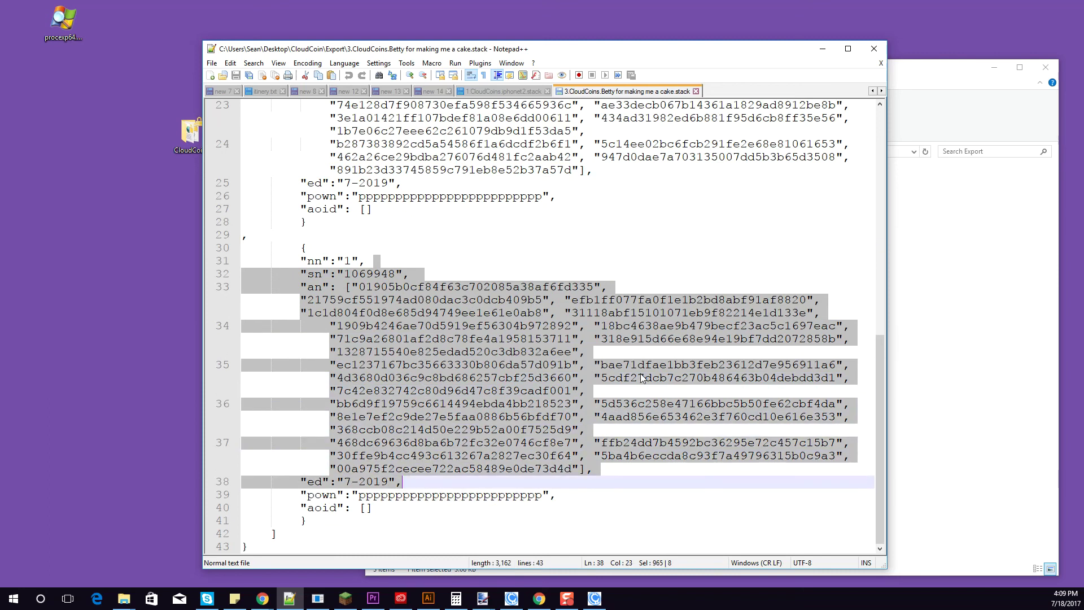
{"action": "scroll", "coordinate": [642, 377], "scroll_direction": "up", "scroll_amount": 12}
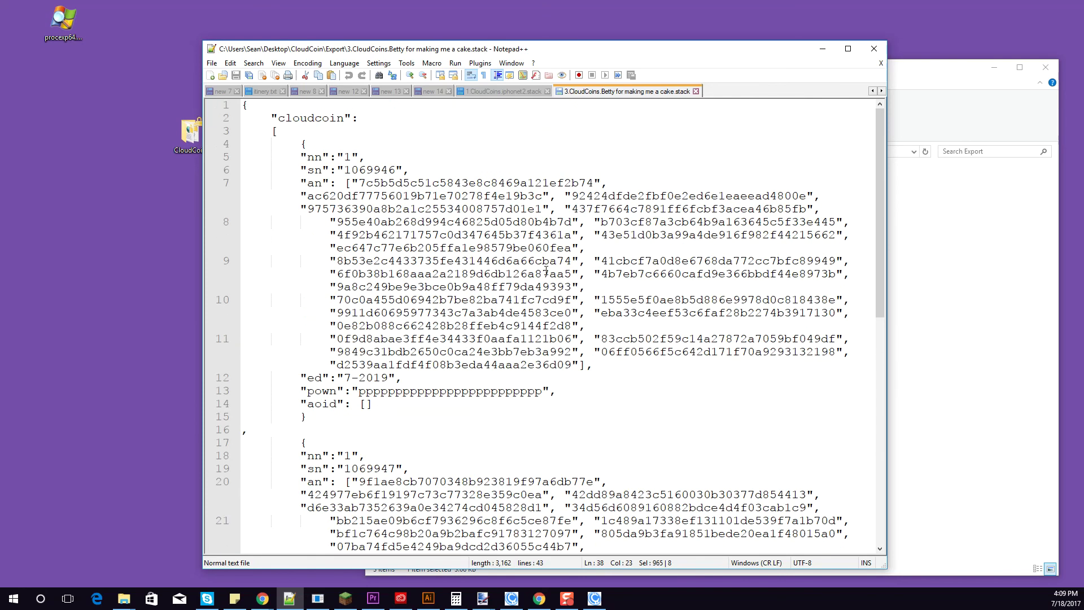
Replace one digit in the first coin's fourth authenticity number with 6.
{"action": "left_click_drag", "start_coordinate": [461, 210], "coordinate": [455, 209]}
{"action": "type", "text": "6"}
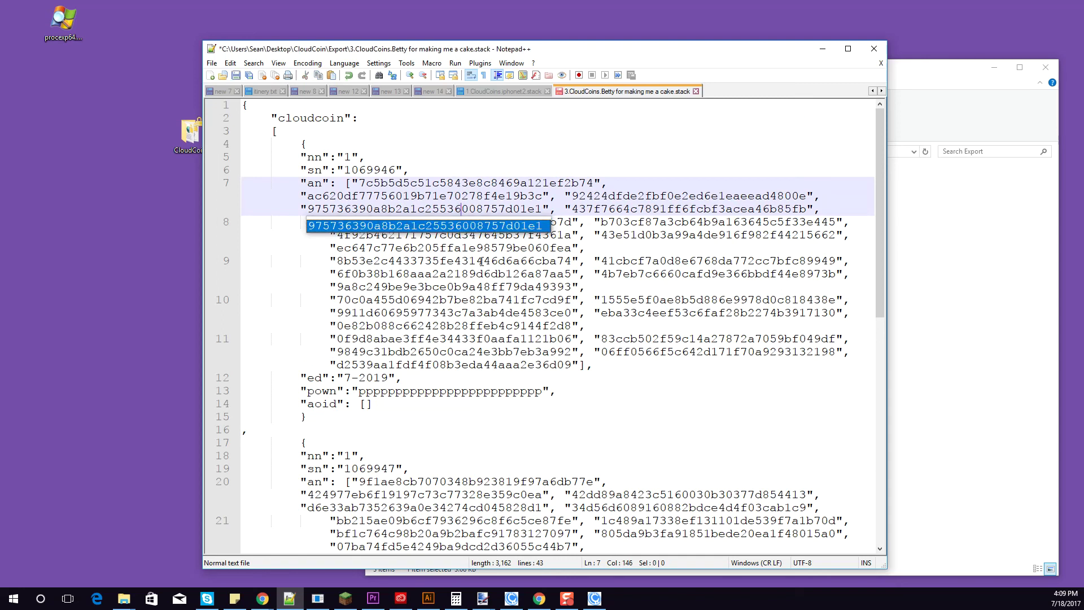
Replace one digit in the second coin's eighth authenticity number with 5.
{"action": "left_click", "coordinate": [507, 288]}
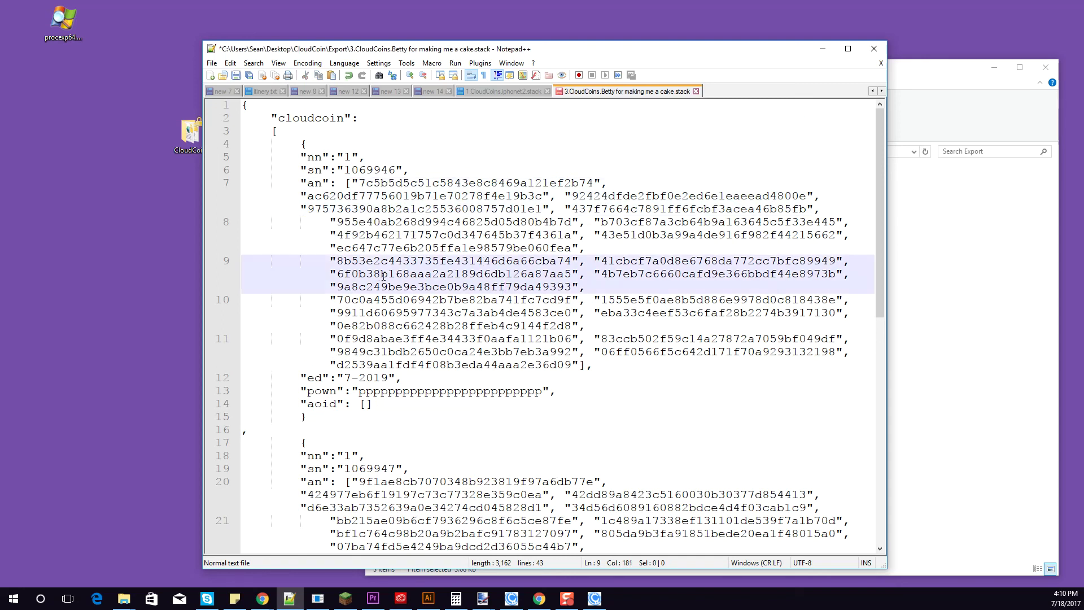
{"action": "scroll", "coordinate": [383, 276], "scroll_direction": "down", "scroll_amount": 4}
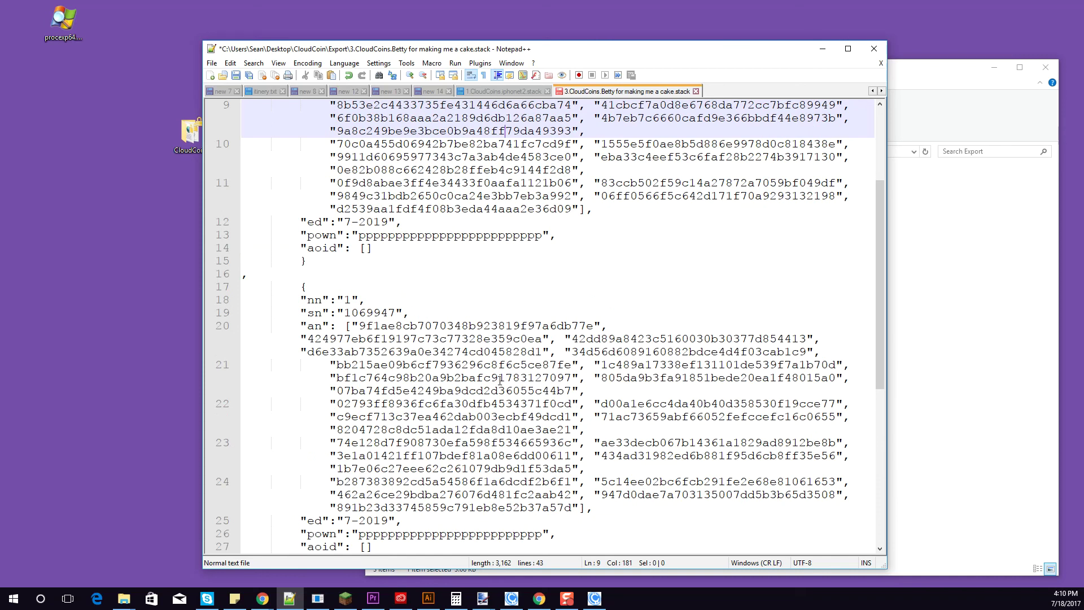
{"action": "left_click_drag", "start_coordinate": [490, 377], "coordinate": [497, 377]}
{"action": "type", "text": "5"}
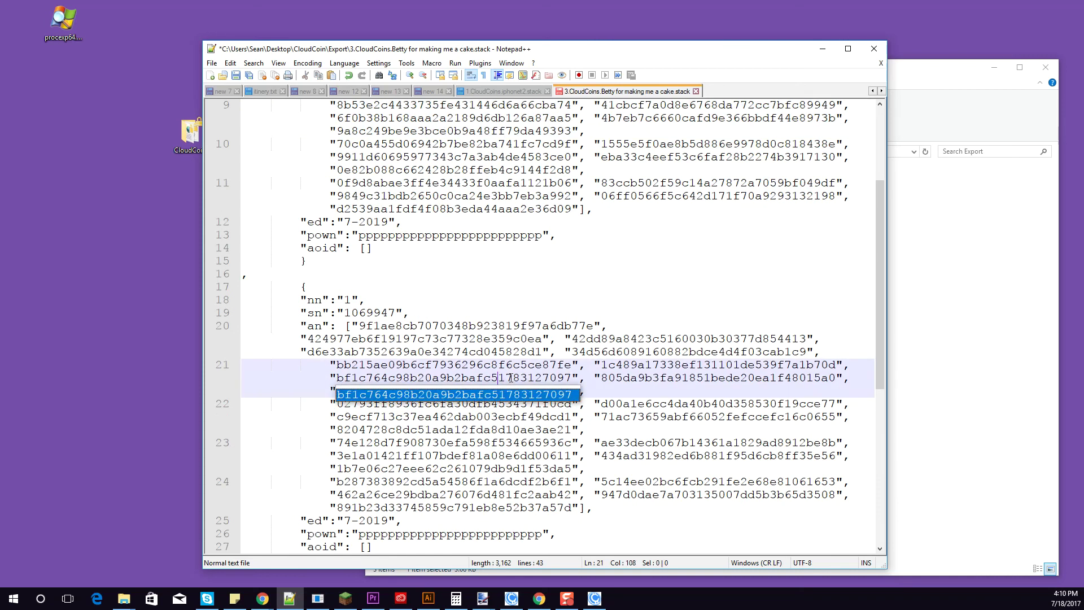
Replace one character in the third coin's sixteenth authenticity number with 5 and save the stack file.
{"action": "scroll", "coordinate": [516, 390], "scroll_direction": "down", "scroll_amount": 9}
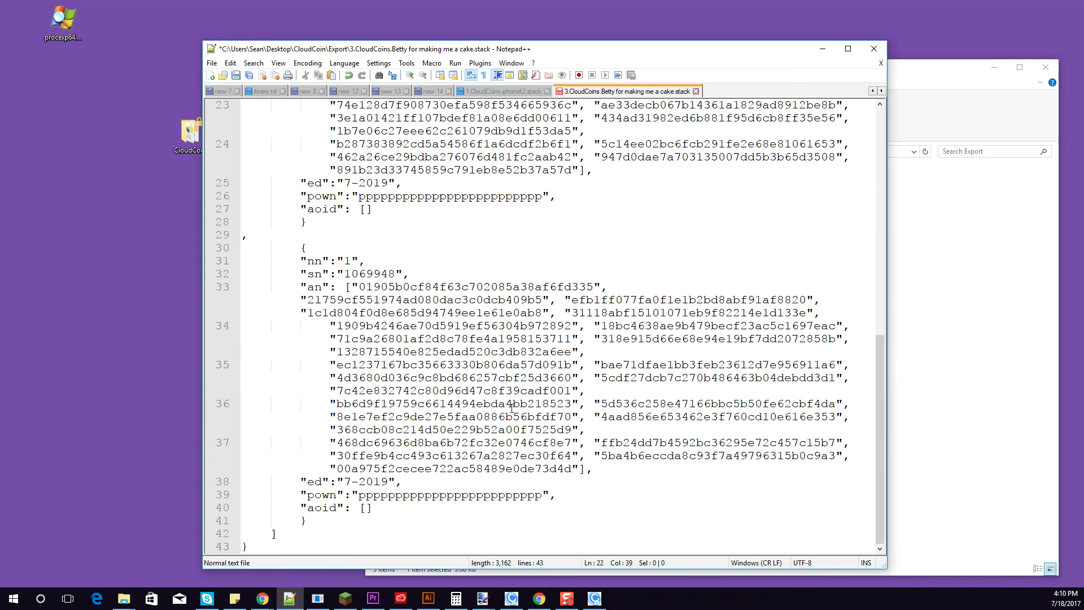
{"action": "left_click", "coordinate": [518, 404]}
{"action": "left_click_drag", "start_coordinate": [518, 405], "coordinate": [514, 412]}
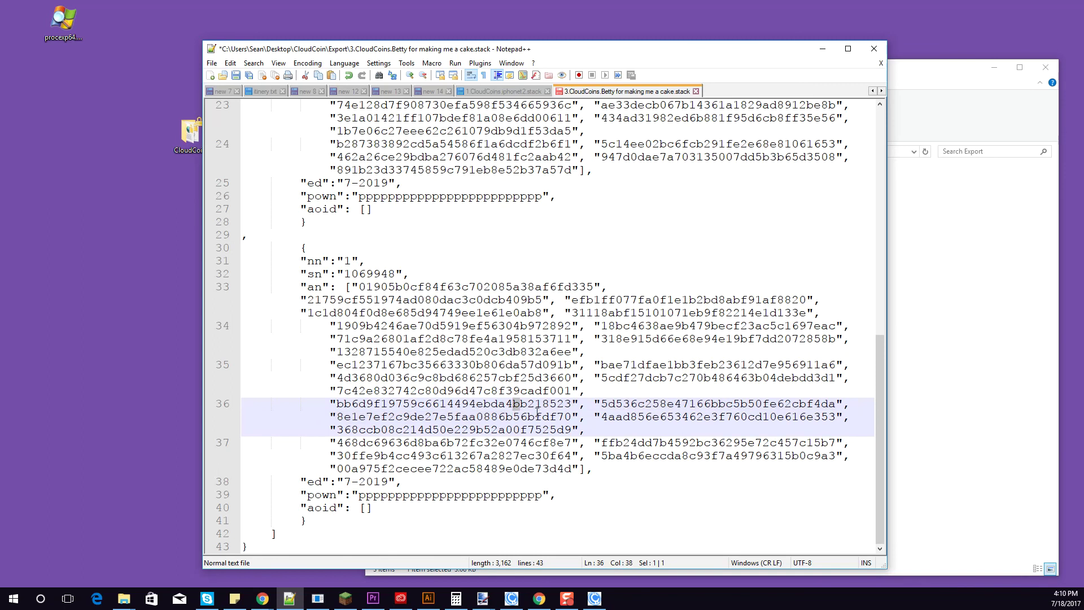
{"action": "type", "text": "5"}
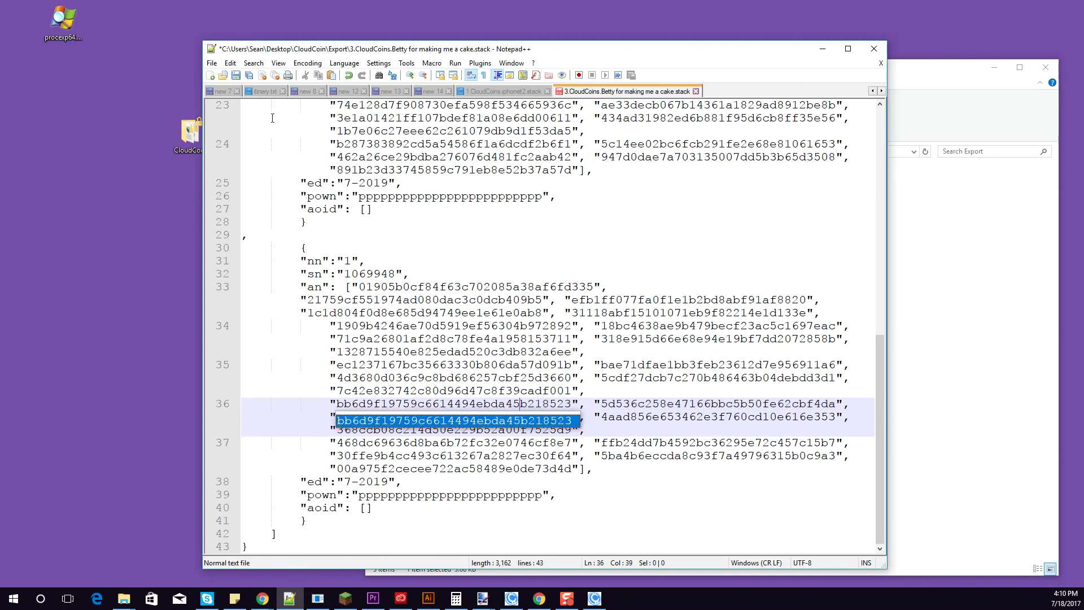
{"action": "key", "text": "ctrl+s"}
Move the edited three-coin stack file from the Export folder to the CloudCoin Import folder in File Explorer.
{"action": "left_click", "coordinate": [962, 260]}
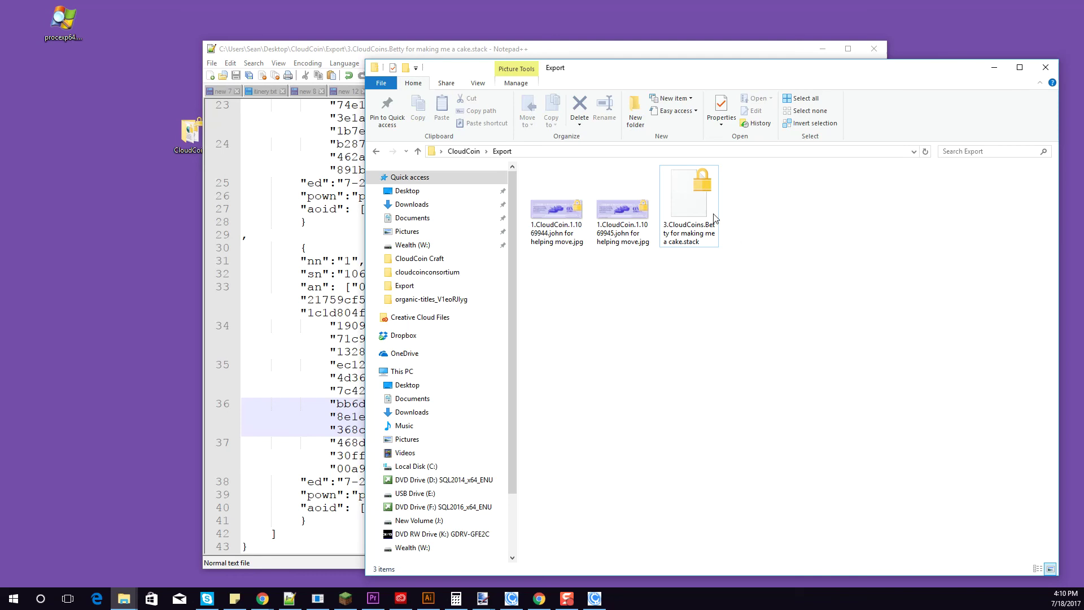
{"action": "left_click", "coordinate": [691, 187]}
{"action": "right_click", "coordinate": [682, 199]}
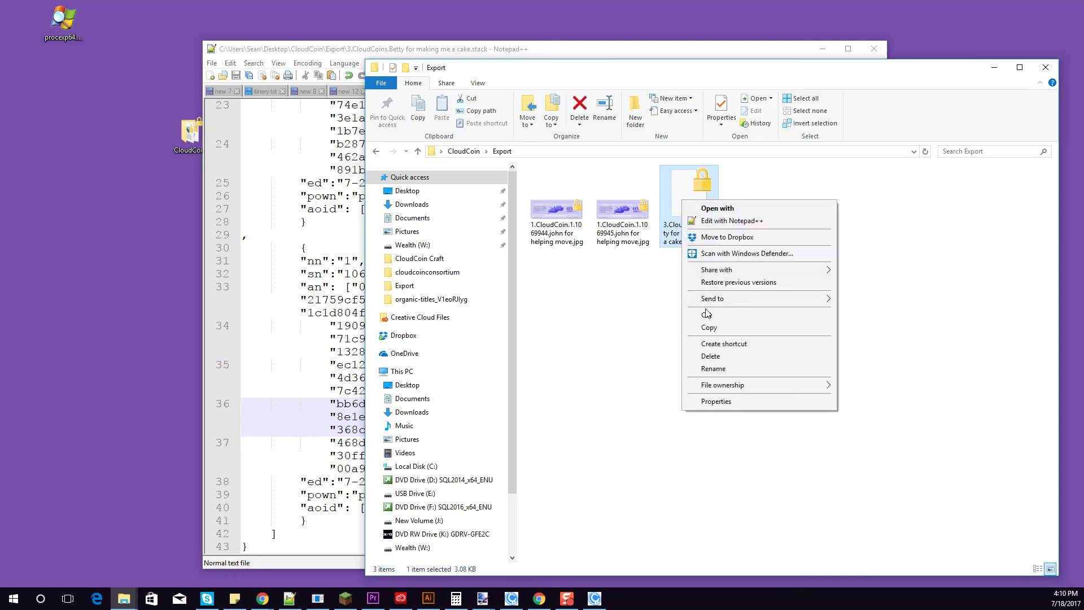
{"action": "key", "text": "Escape"}
{"action": "left_click", "coordinate": [463, 151]}
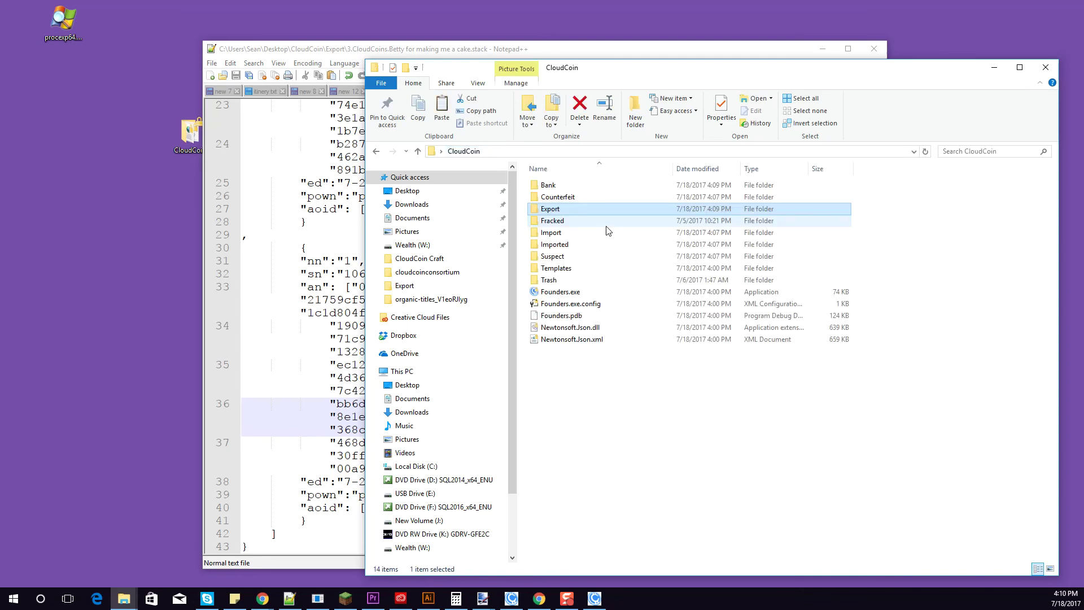
{"action": "double_click", "coordinate": [556, 232]}
{"action": "right_click", "coordinate": [587, 298]}
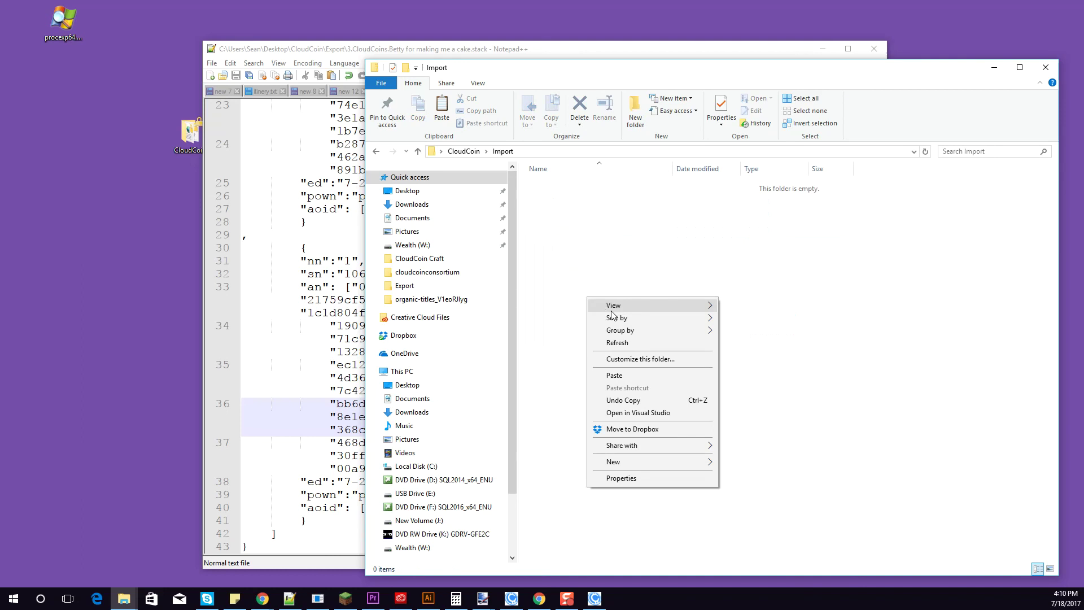
{"action": "left_click", "coordinate": [626, 375]}
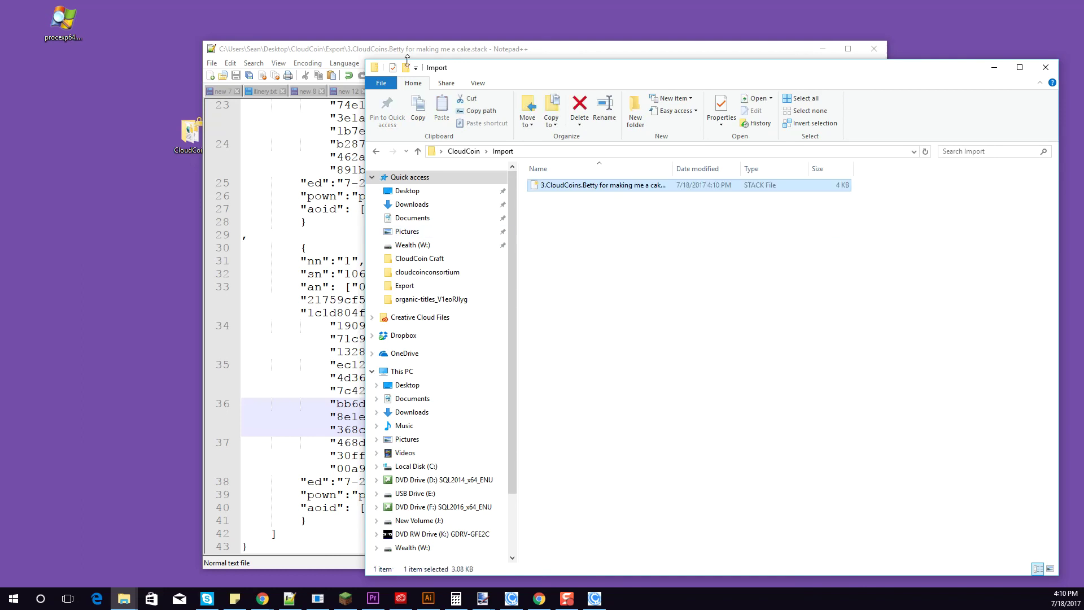
Return to Notepad++, decline keeping the moved stack file in the editor, and minimize the window.
{"action": "left_click", "coordinate": [823, 52]}
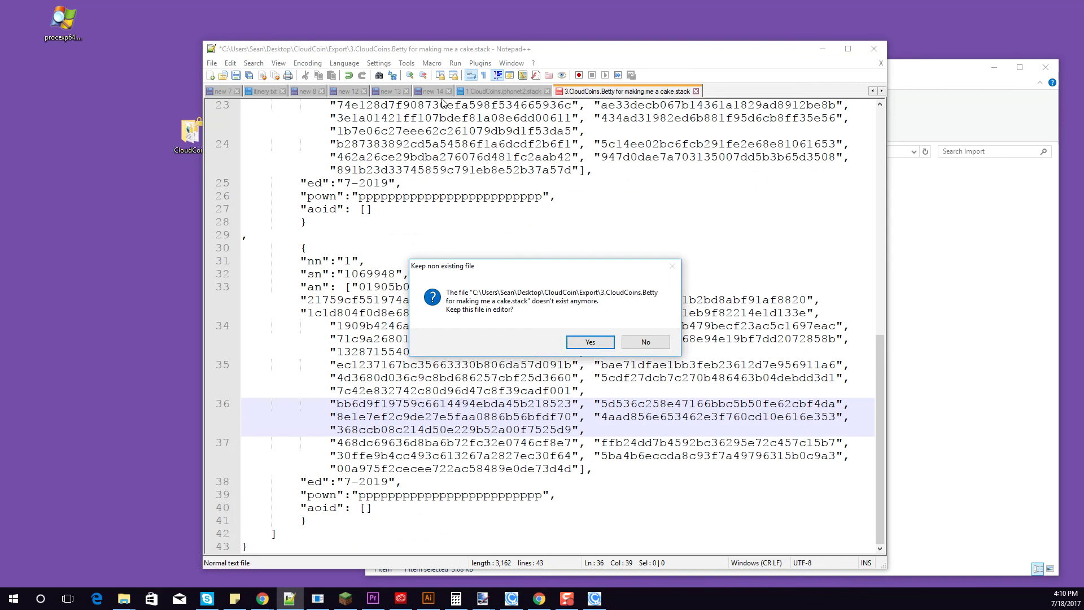
{"action": "left_click", "coordinate": [644, 342]}
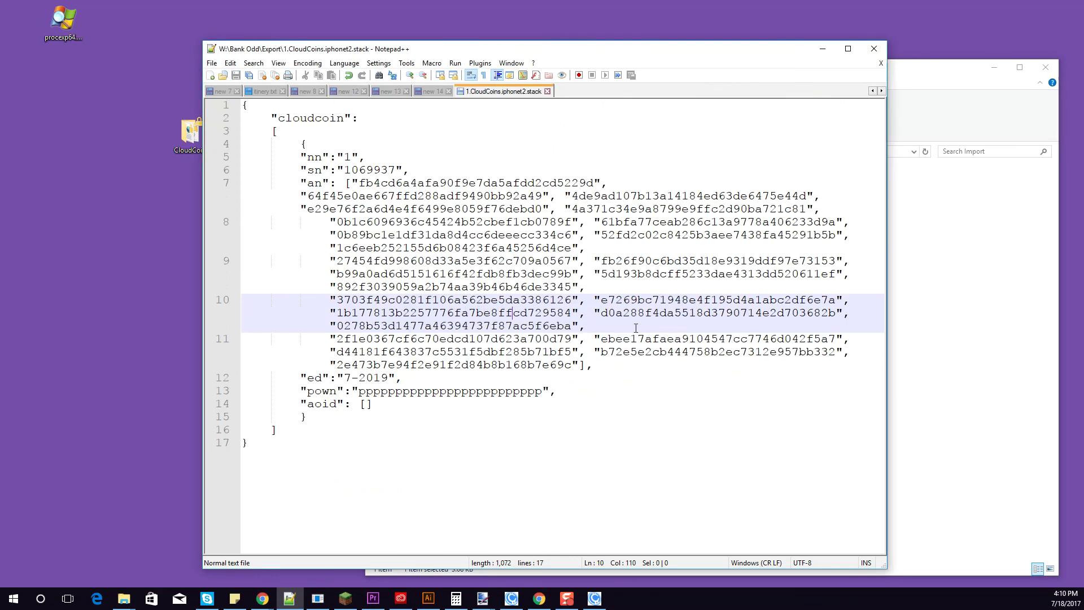
{"action": "left_click", "coordinate": [823, 49]}
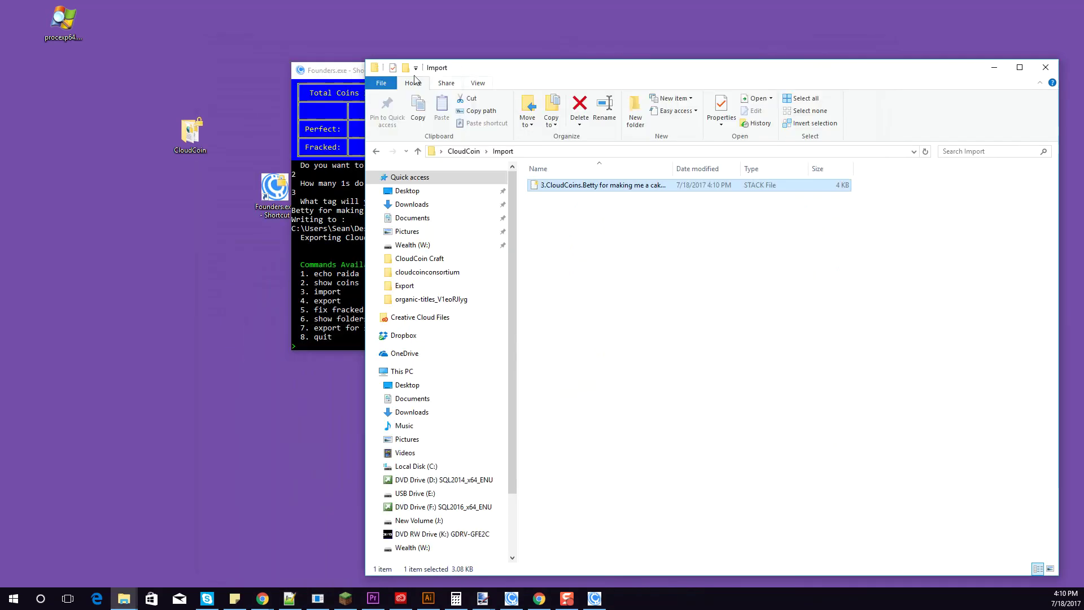
Switch to the Founders console, reposition it and run the import command (3) on the altered stack file.
{"action": "left_click", "coordinate": [353, 77]}
{"action": "left_click_drag", "start_coordinate": [398, 75], "coordinate": [417, 72]}
{"action": "left_click", "coordinate": [460, 236]}
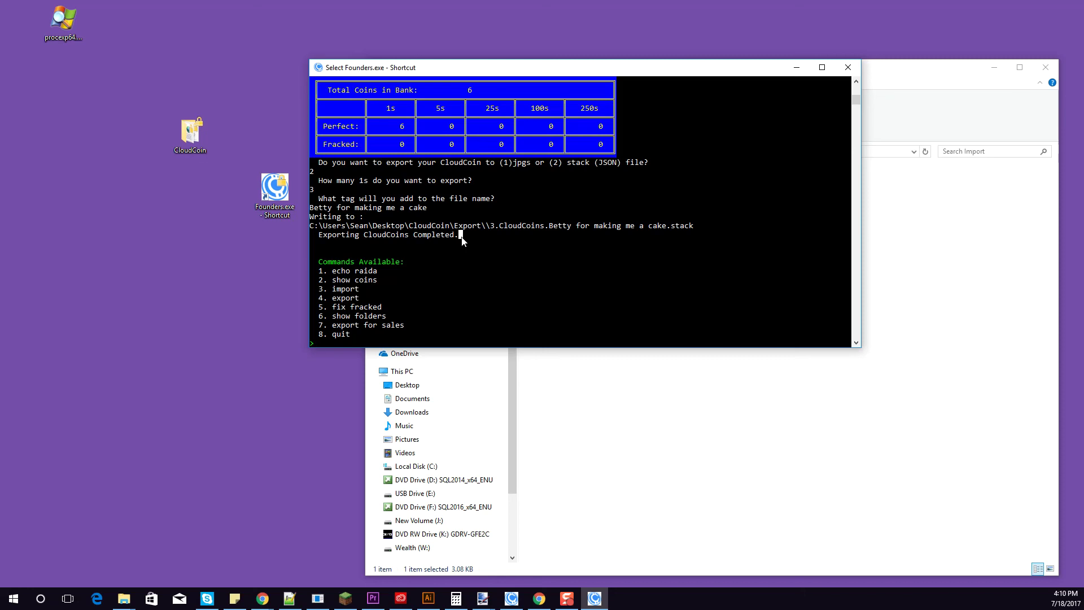
{"action": "type", "text": "3"}
{"action": "key", "text": "Return"}
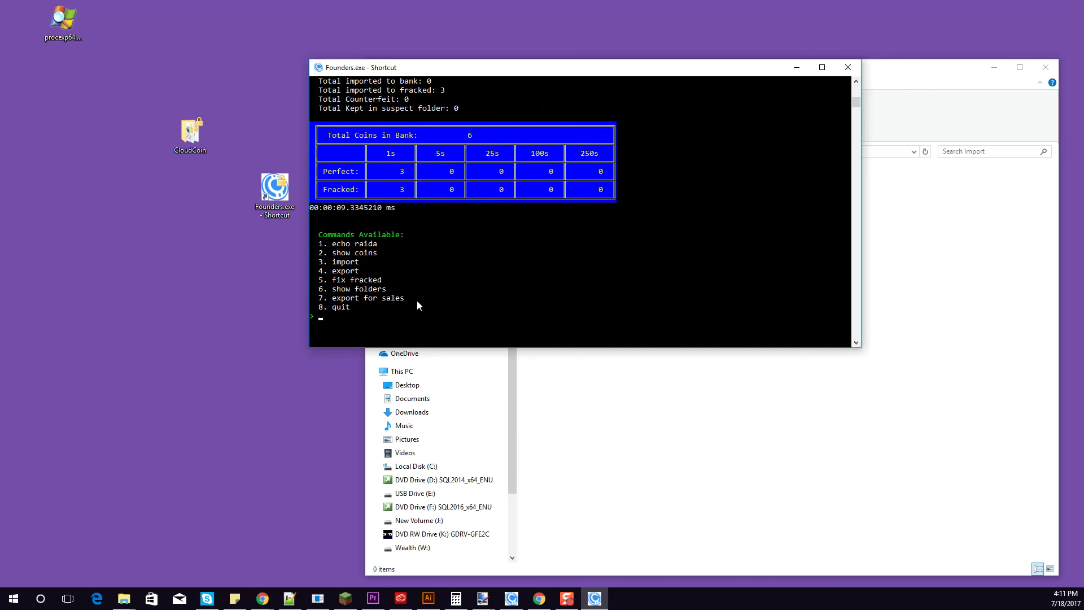
Run the fix fracked command (5) on the imported coins.
{"action": "left_click", "coordinate": [429, 307]}
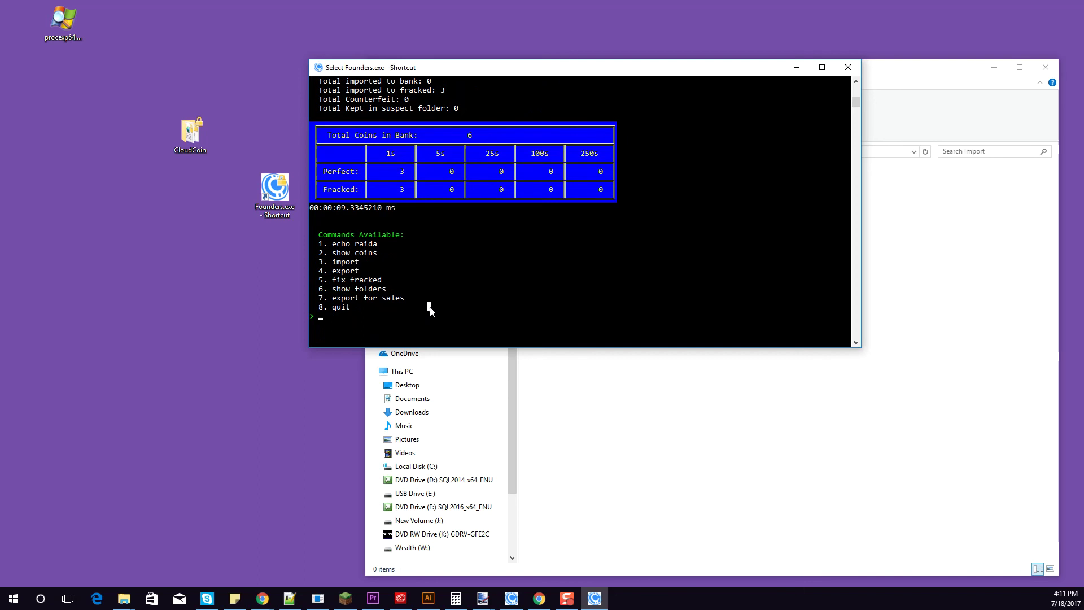
{"action": "type", "text": "5"}
{"action": "key", "text": "Return"}
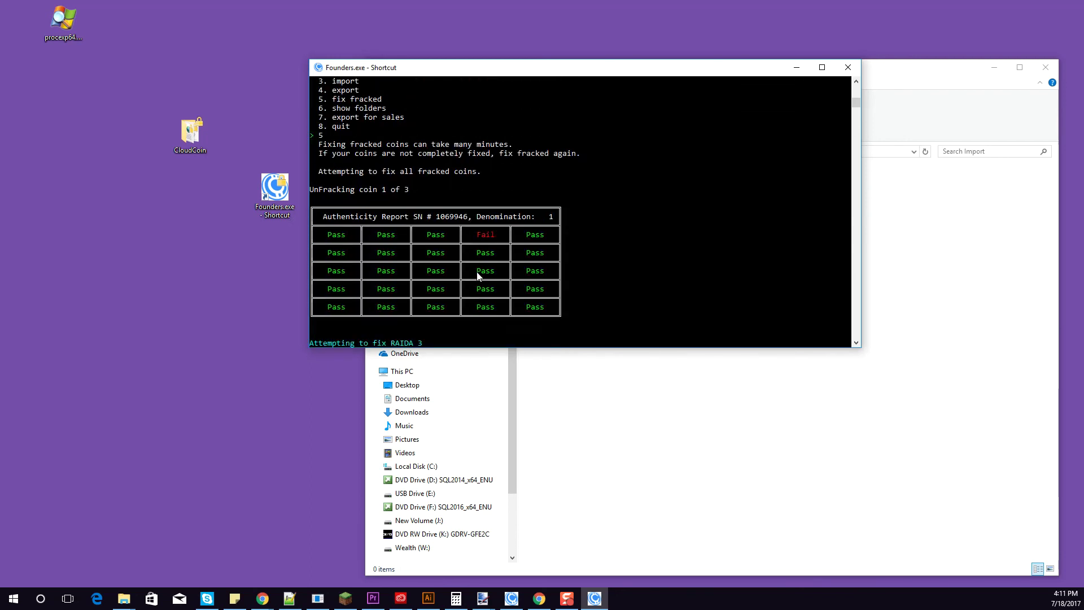
Examine the fix fracked output, comparing each coin's authenticity report before and after the repair.
{"action": "scroll", "coordinate": [477, 277], "scroll_direction": "up", "scroll_amount": 5}
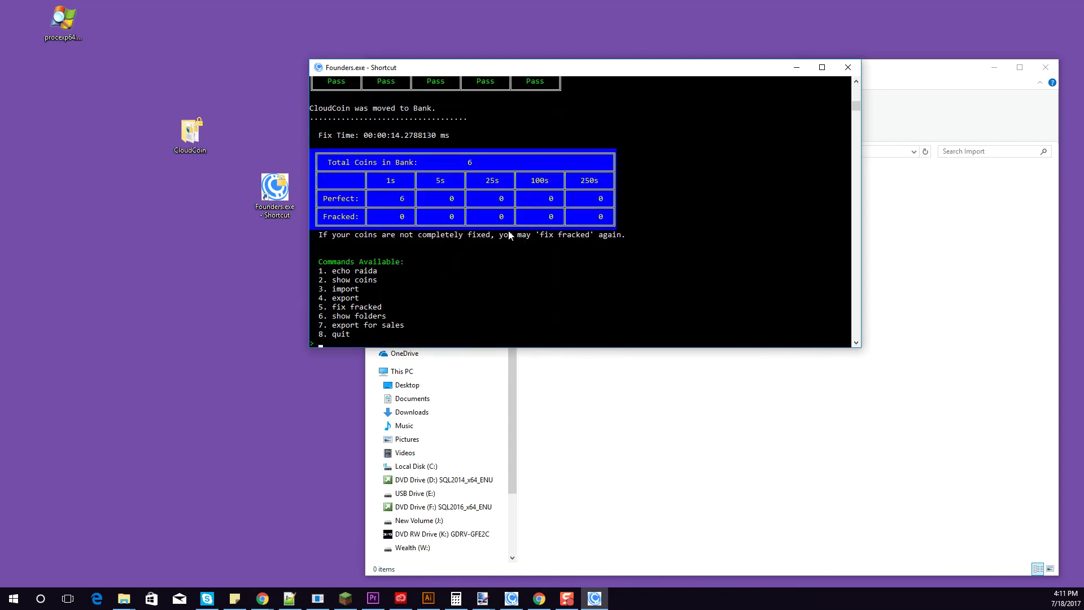
{"action": "scroll", "coordinate": [465, 267], "scroll_direction": "up", "scroll_amount": 10}
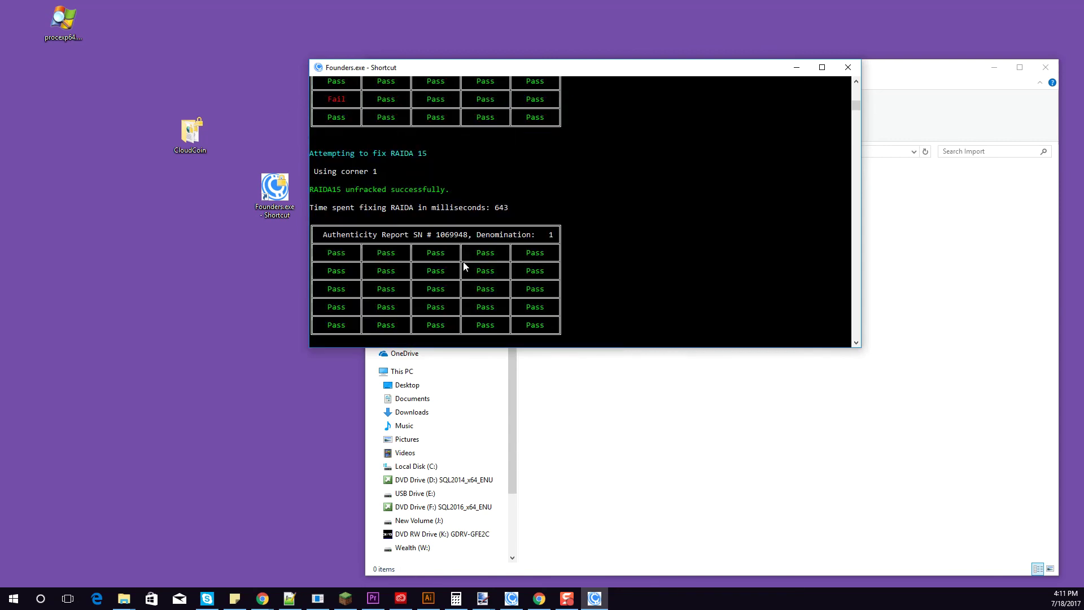
{"action": "scroll", "coordinate": [464, 267], "scroll_direction": "up", "scroll_amount": 15}
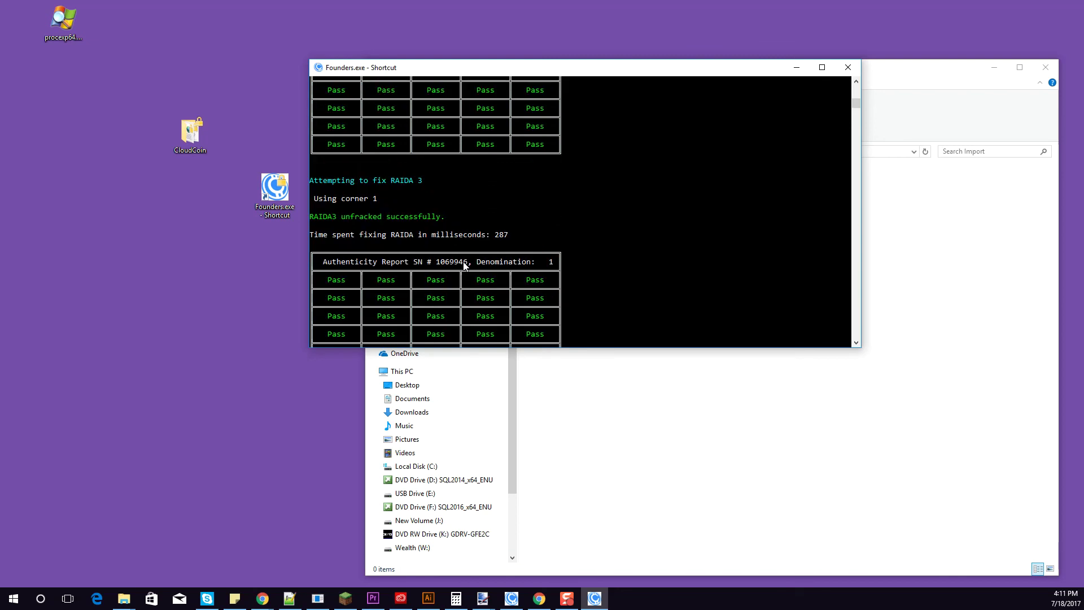
{"action": "scroll", "coordinate": [464, 266], "scroll_direction": "down", "scroll_amount": 3}
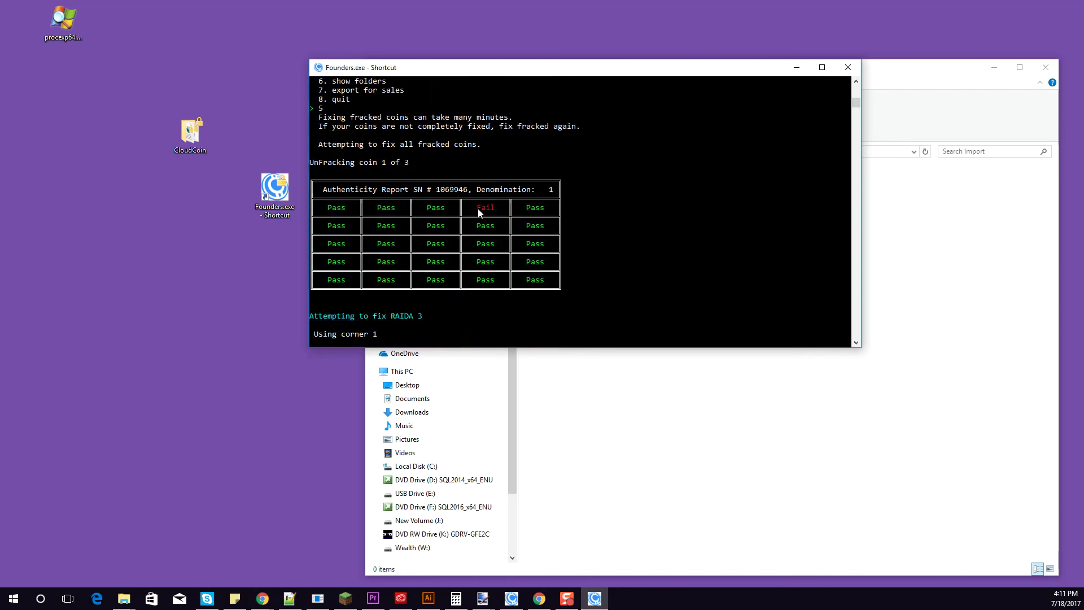
{"action": "scroll", "coordinate": [484, 246], "scroll_direction": "down", "scroll_amount": 2}
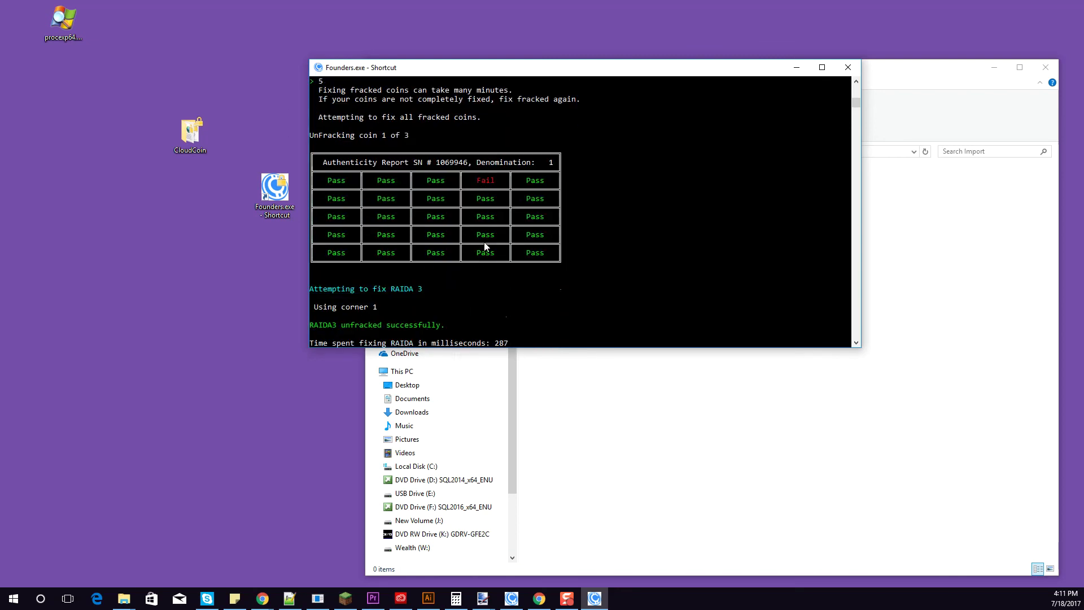
{"action": "scroll", "coordinate": [483, 242], "scroll_direction": "down", "scroll_amount": 1}
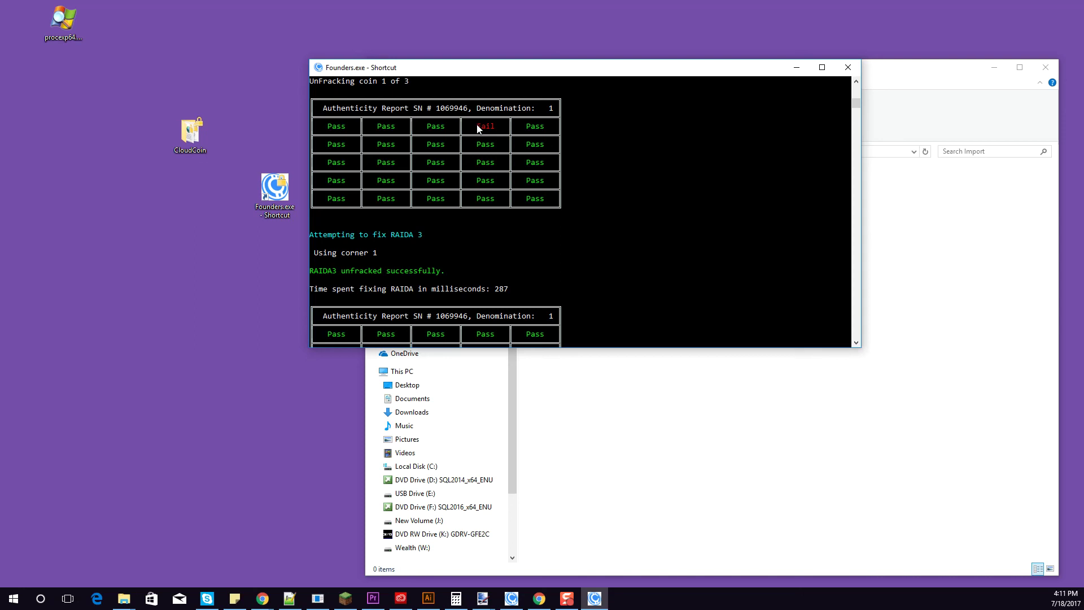
{"action": "scroll", "coordinate": [492, 242], "scroll_direction": "down", "scroll_amount": 1}
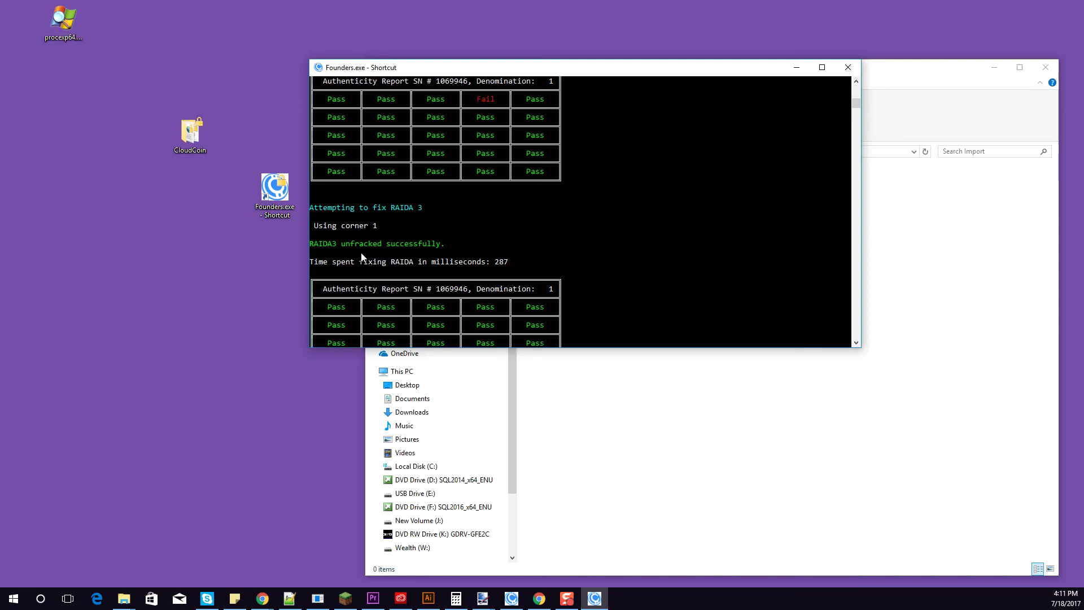
{"action": "scroll", "coordinate": [379, 265], "scroll_direction": "down", "scroll_amount": 1}
{"action": "scroll", "coordinate": [464, 280], "scroll_direction": "down", "scroll_amount": 2}
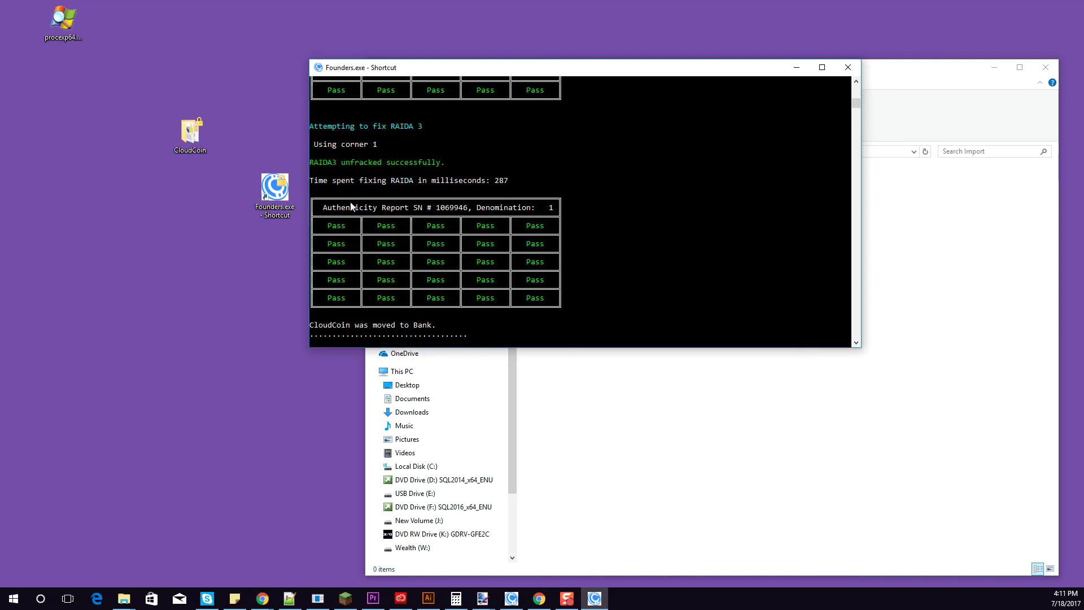
{"action": "scroll", "coordinate": [503, 275], "scroll_direction": "down", "scroll_amount": 2}
{"action": "scroll", "coordinate": [504, 273], "scroll_direction": "down", "scroll_amount": 2}
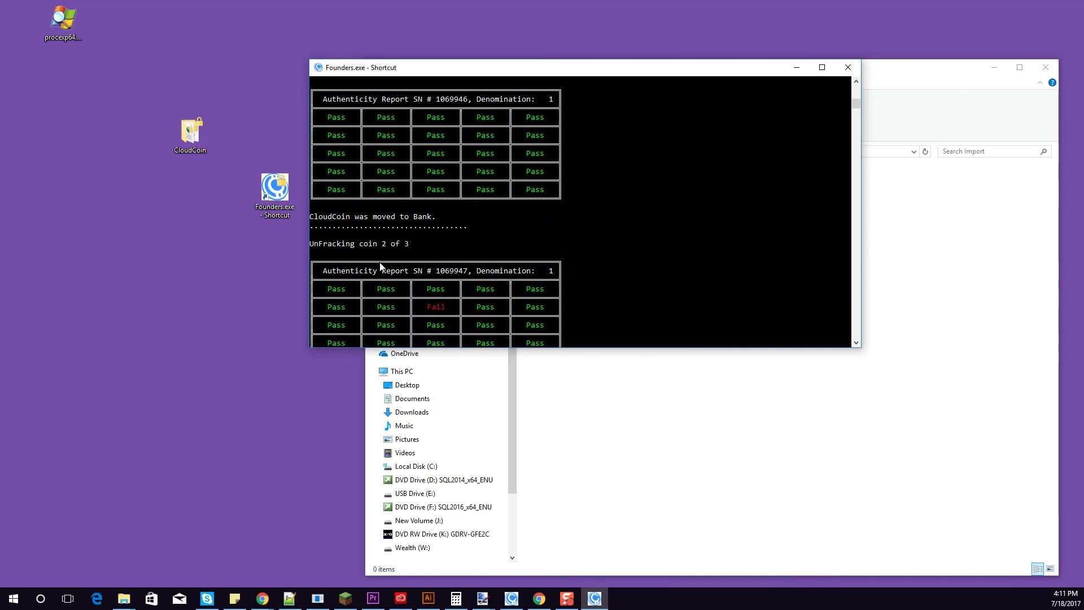
{"action": "scroll", "coordinate": [383, 266], "scroll_direction": "down", "scroll_amount": 1}
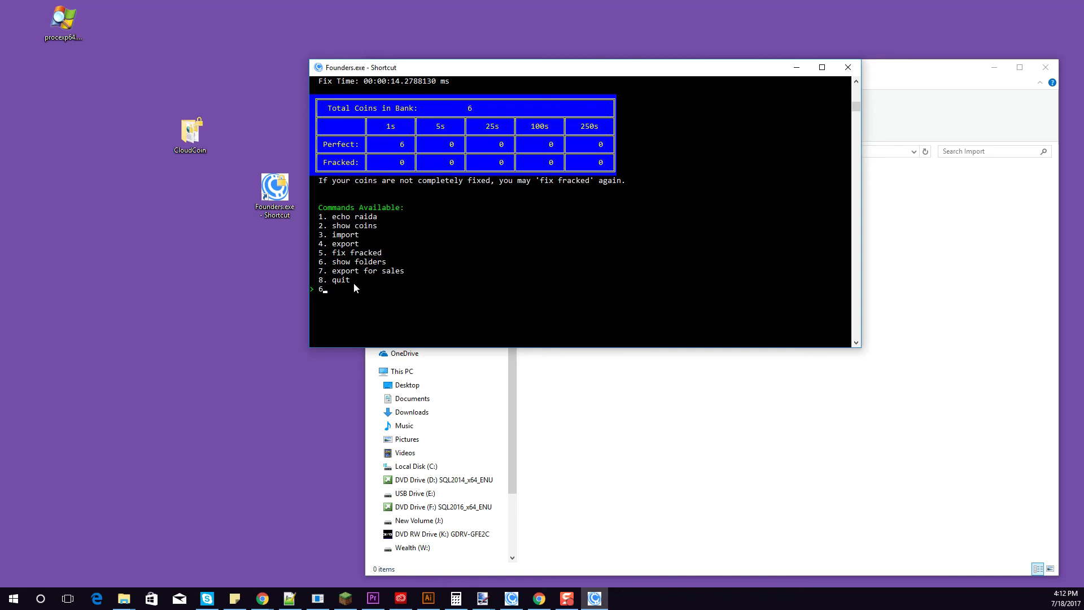
Run the show folders command (6) and review the listed CloudCoin folder paths.
{"action": "type", "text": "6"}
{"action": "key", "text": "Return"}
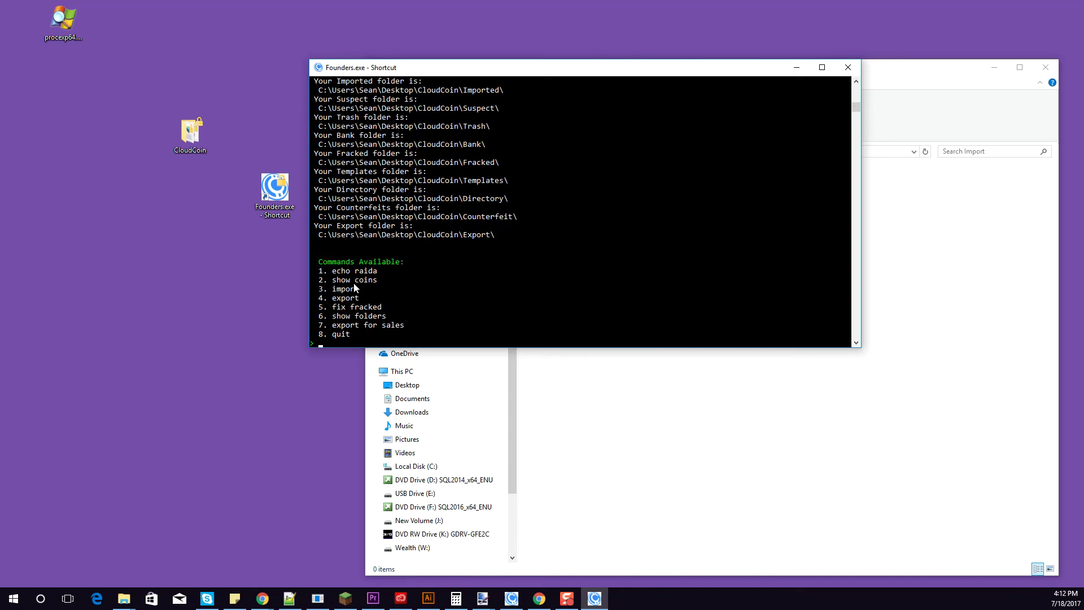
{"action": "type", "text": "6"}
{"action": "key", "text": "Return"}
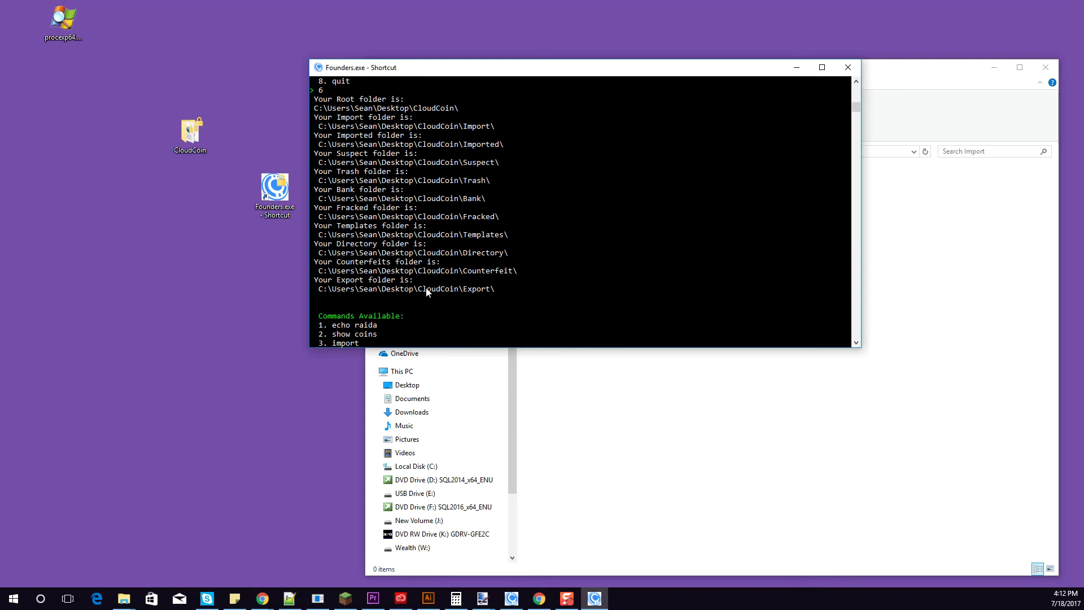
{"action": "scroll", "coordinate": [423, 293], "scroll_direction": "down", "scroll_amount": 4}
{"action": "scroll", "coordinate": [468, 164], "scroll_direction": "up", "scroll_amount": 2}
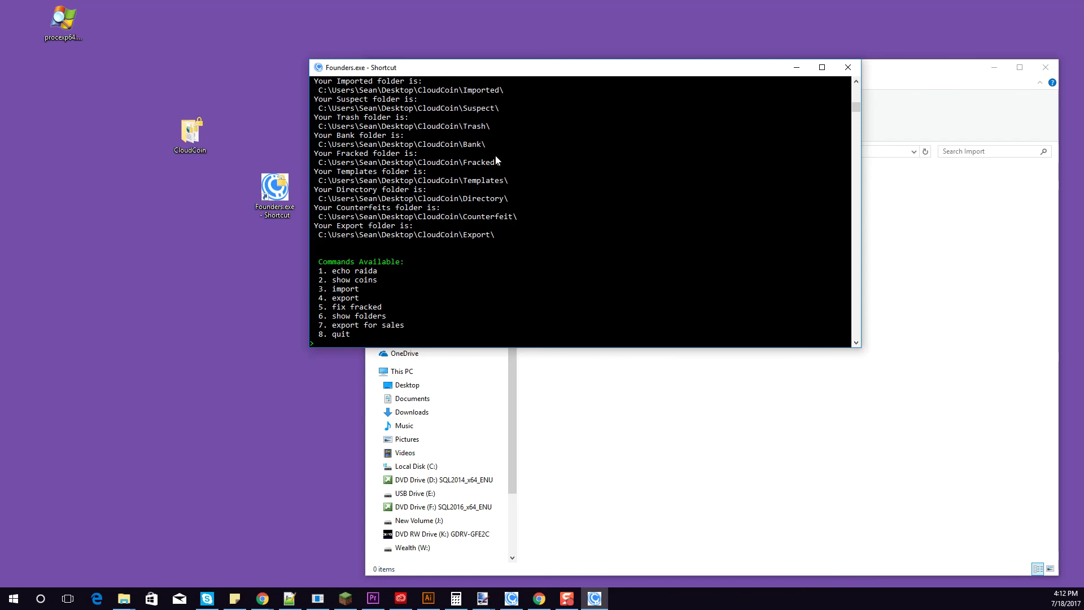
{"action": "scroll", "coordinate": [470, 230], "scroll_direction": "down", "scroll_amount": 2}
Quit Founders with command 8 and close the Import folder window.
{"action": "left_click", "coordinate": [375, 298]}
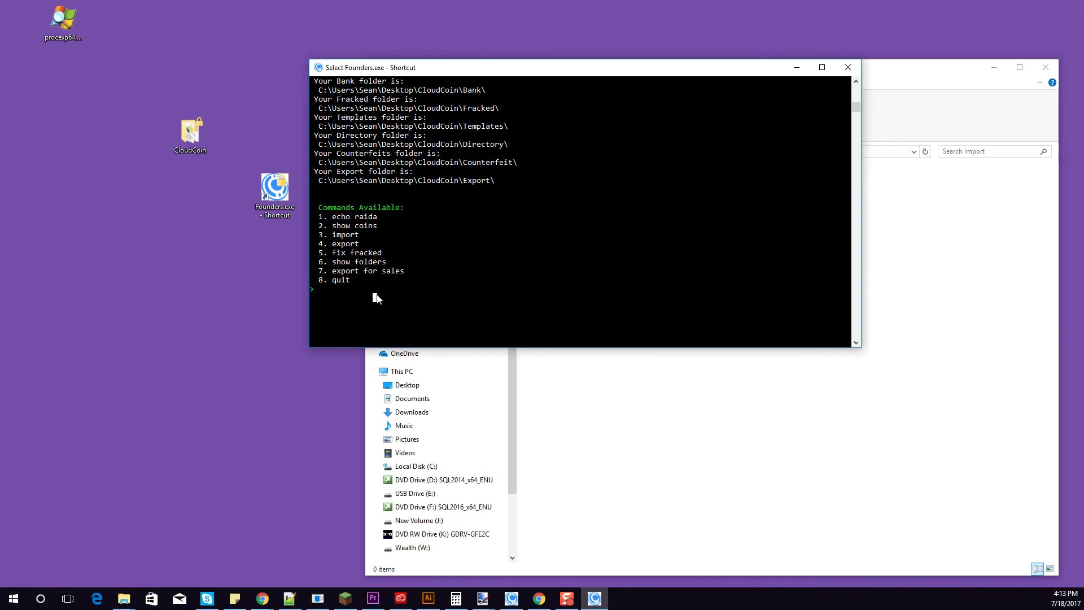
{"action": "type", "text": "8"}
{"action": "key", "text": "Return"}
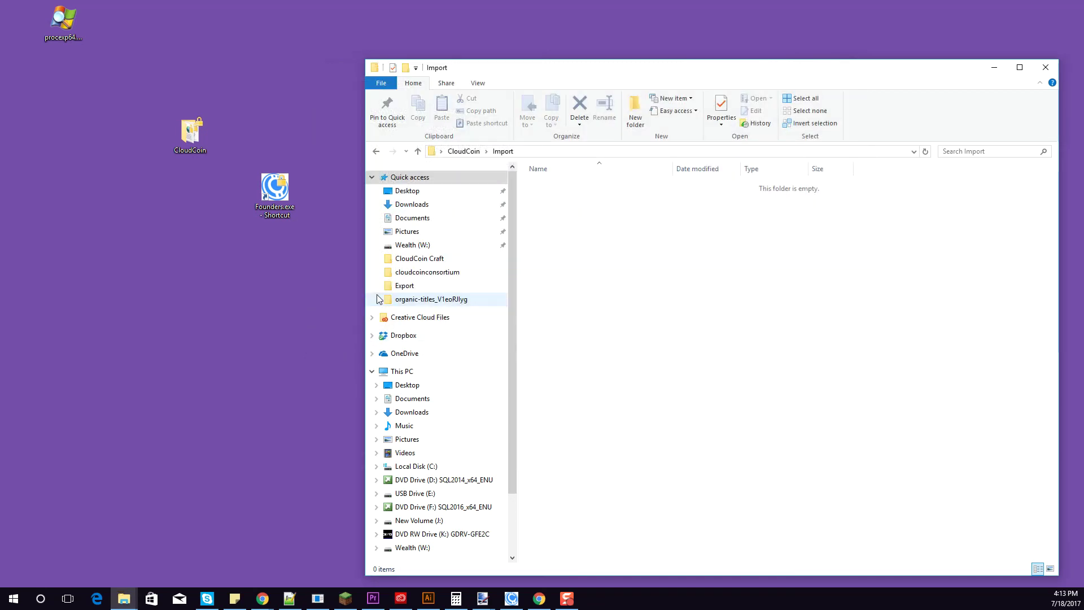
{"action": "left_click_drag", "start_coordinate": [499, 61], "coordinate": [447, 63]}
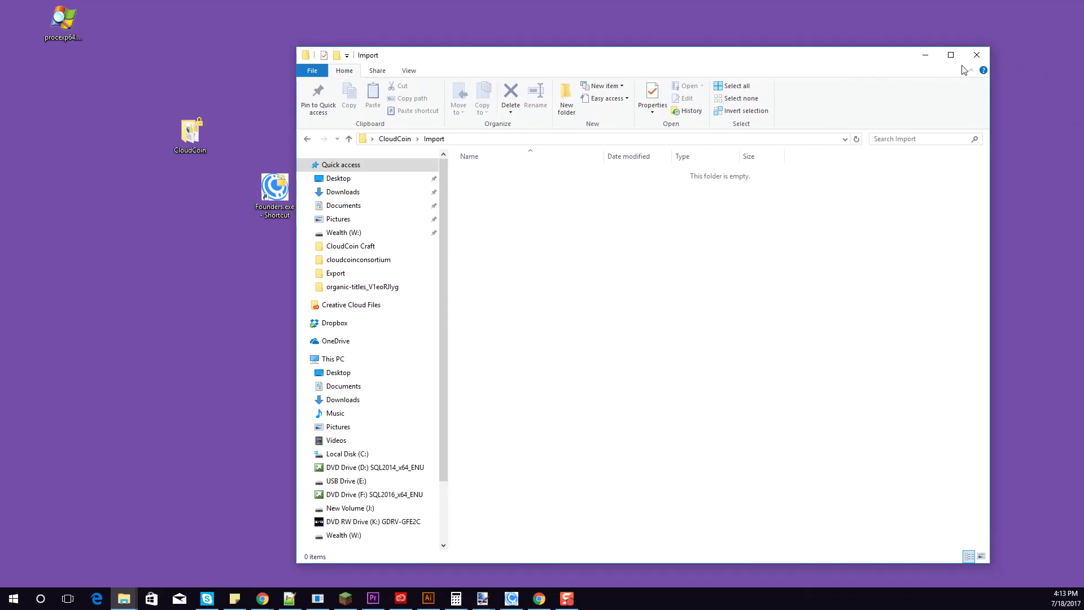
{"action": "left_click", "coordinate": [976, 55]}
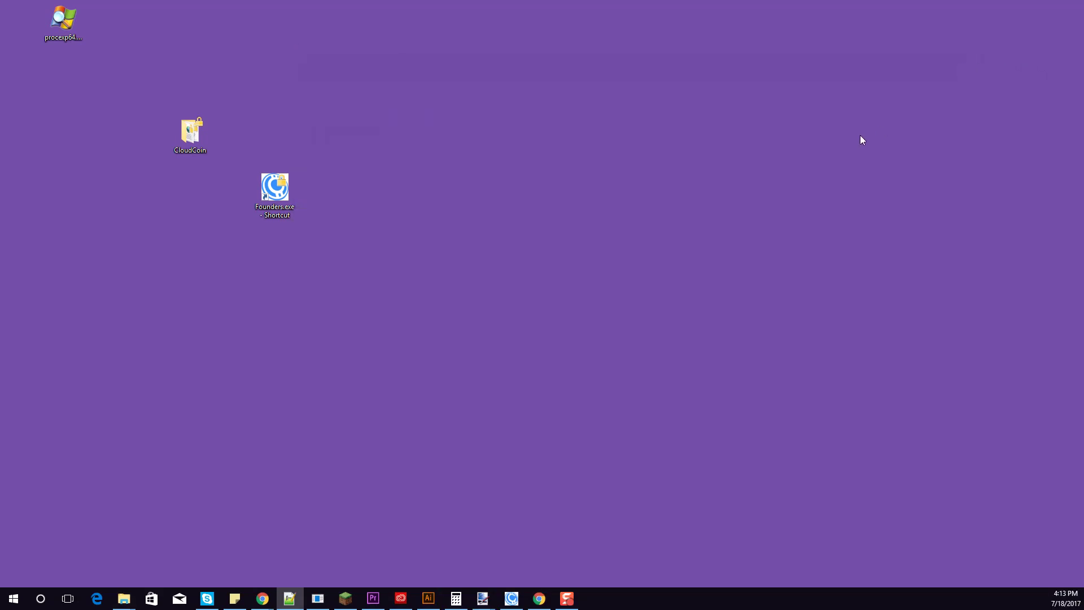